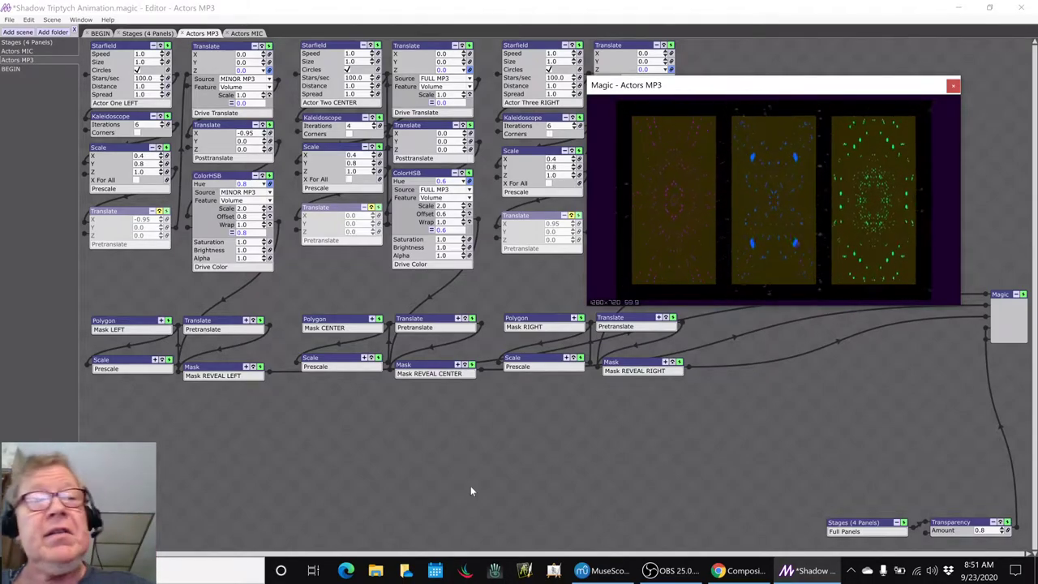
Switch from the Magic triptych patch to the OBS Studio streaming window.
key(alt+Tab)
key(alt+Tab)
key(alt+Tab)
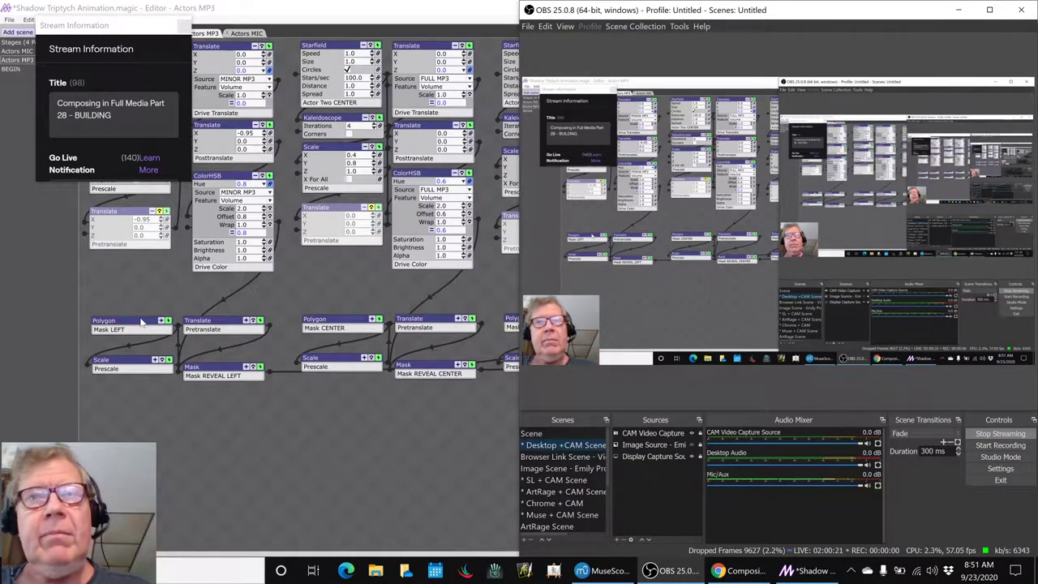
Minimize OBS and bring up the Composing in Full Media notes spreadsheet.
click(655, 571)
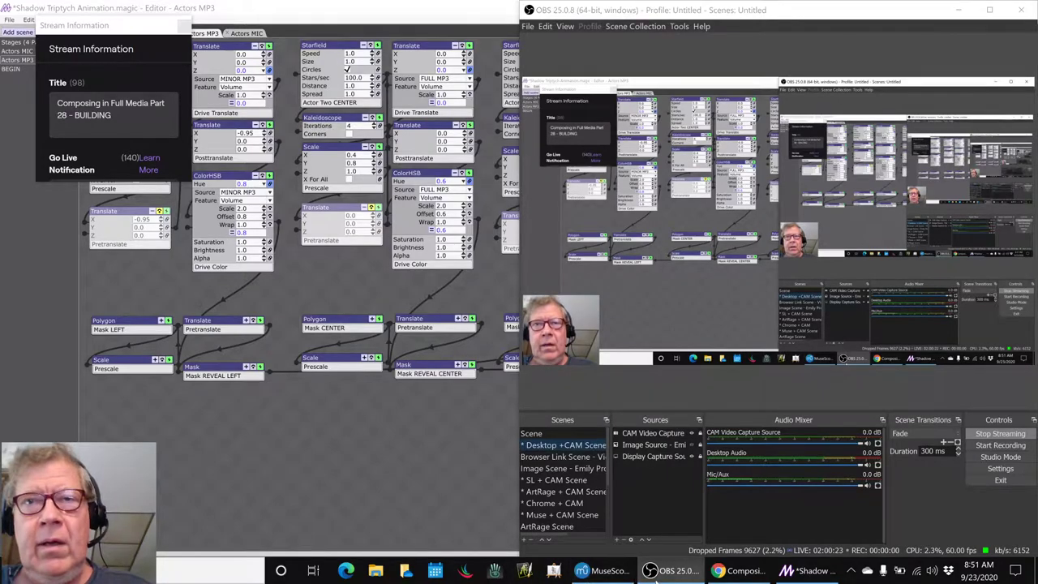
key(alt+Tab)
key(alt+Tab)
key(alt+Tab)
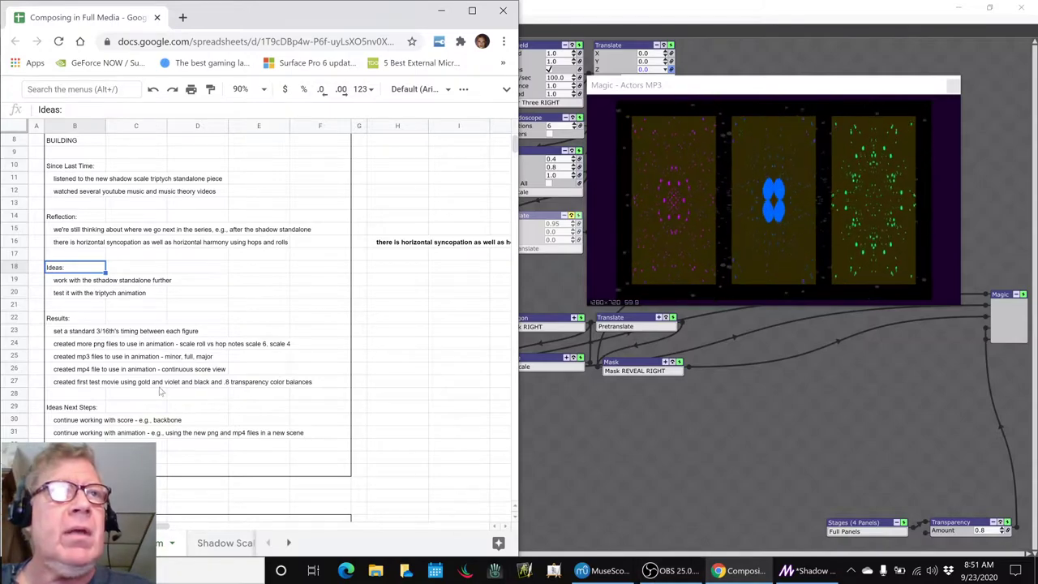
Add the bold note 'renamed to shadow triptych' in H19 beside the first Ideas row.
click(73, 283)
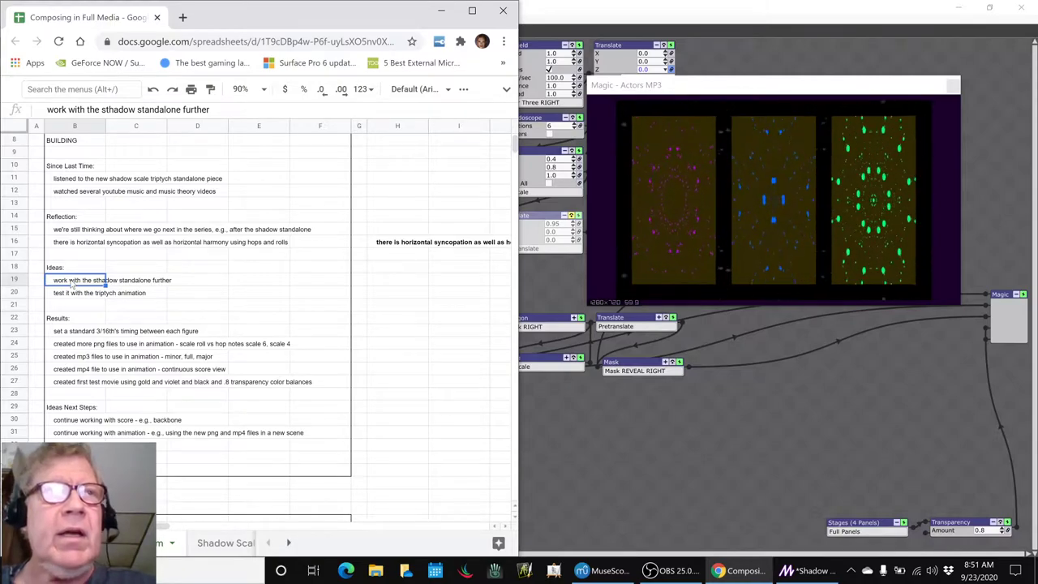
key(Right)
key(Right)
key(Right)
key(Right)
key(Right)
key(Right)
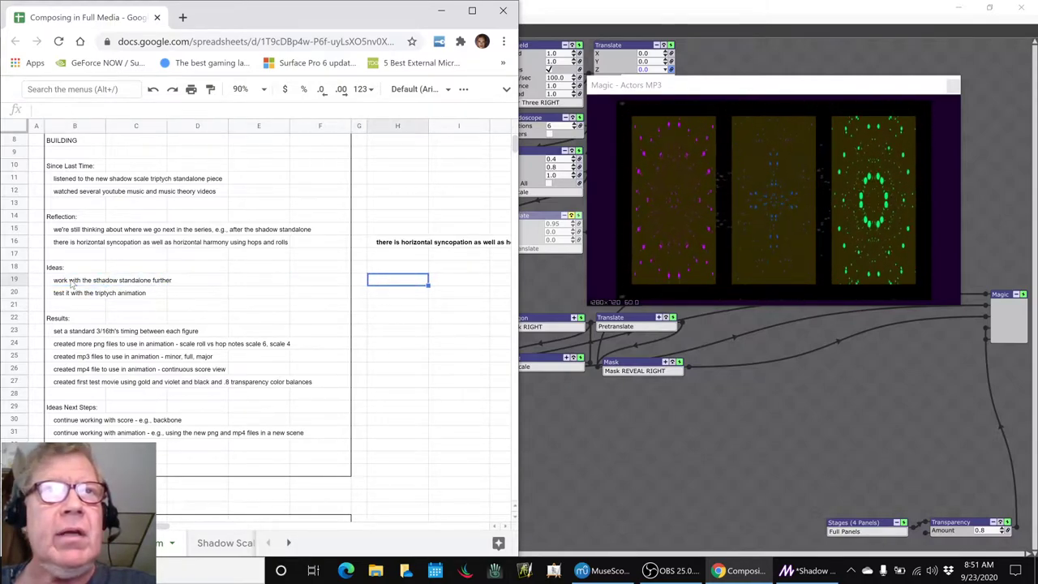
key(Return)
text(renam)
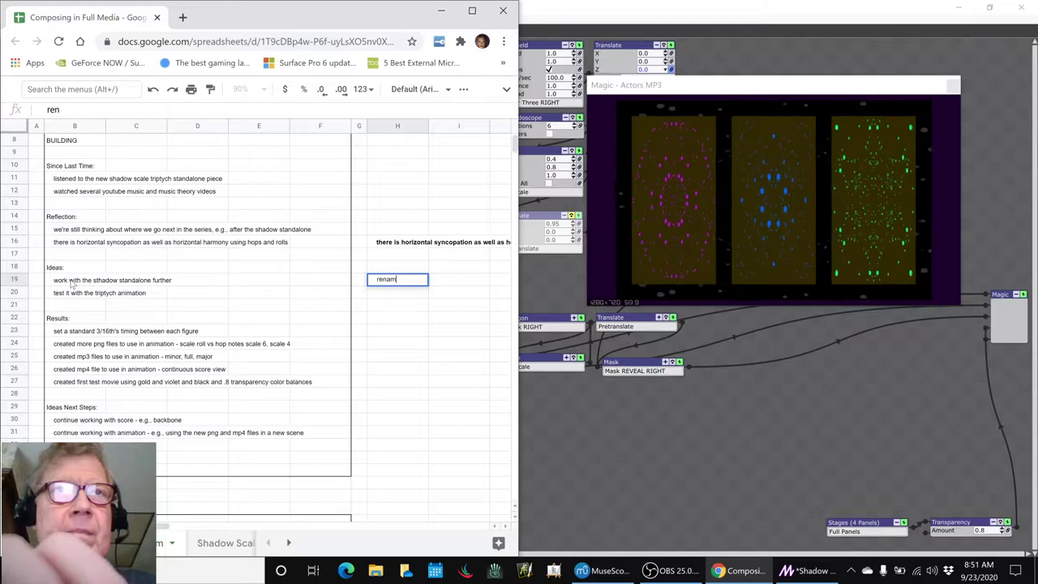
text(ed to shadow )
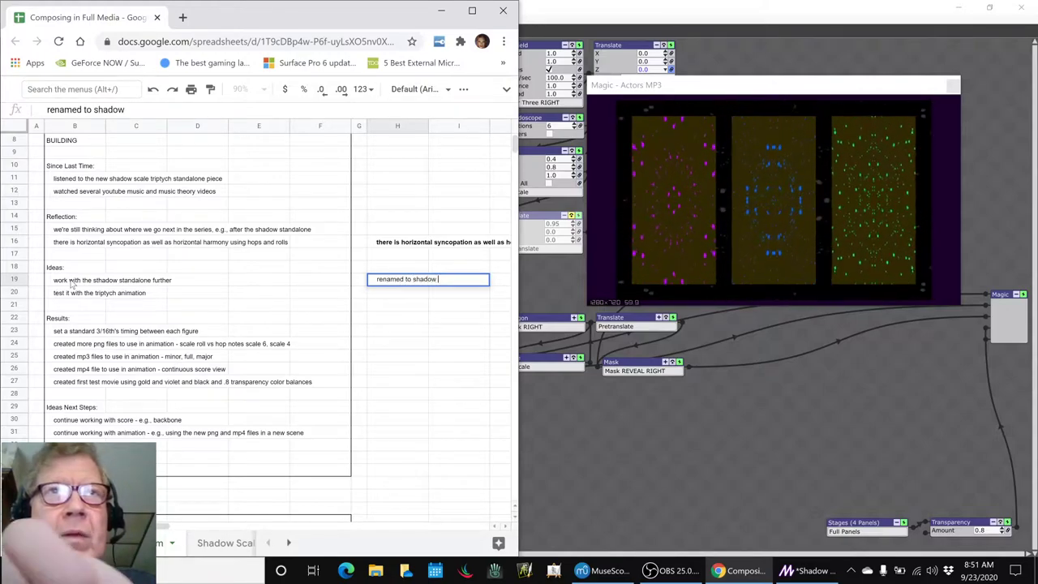
text(tripty)
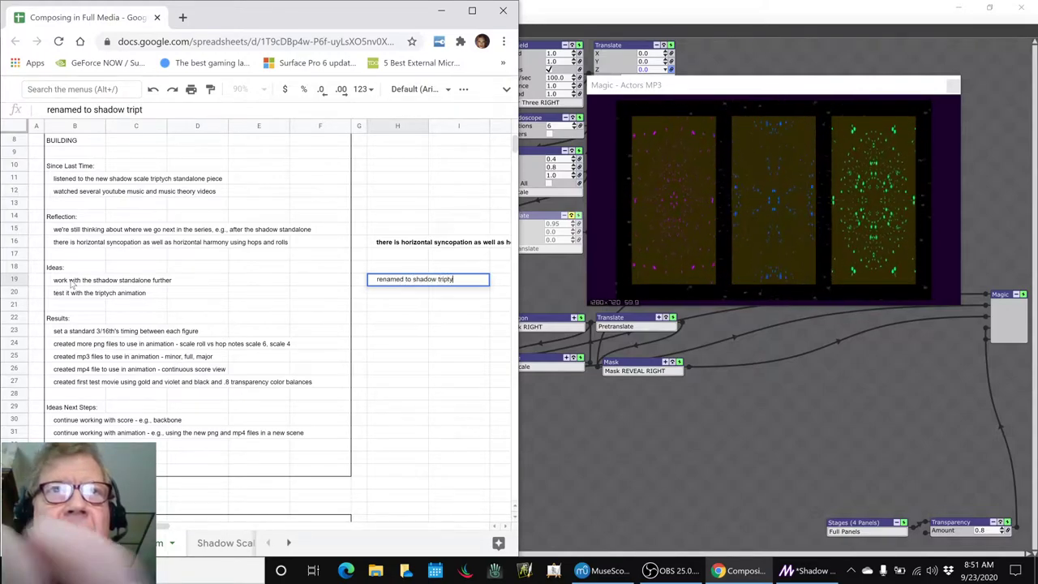
text(ch)
key(Return)
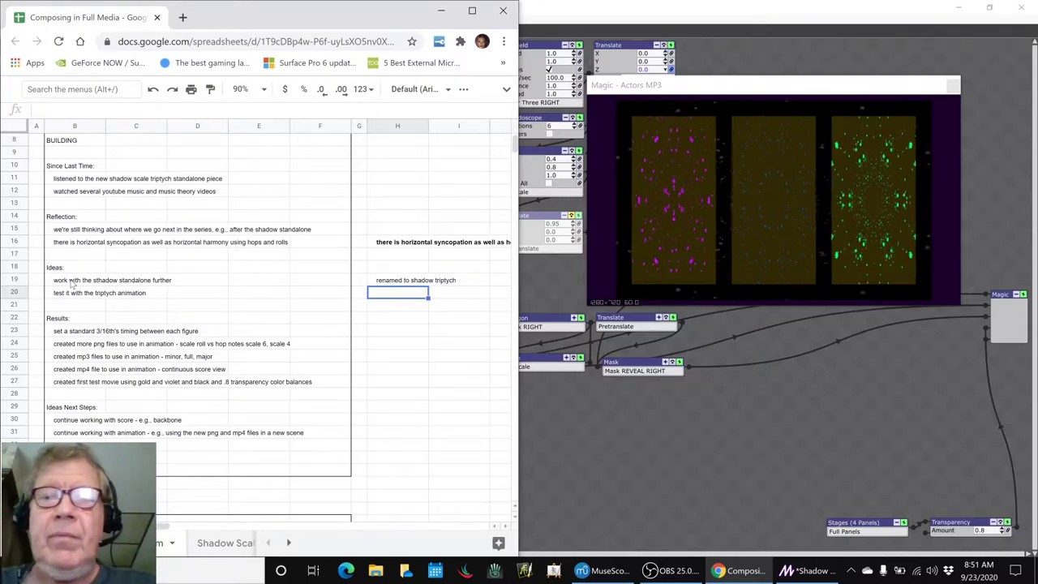
key(Up)
key(ctrl+b)
Add the bold note 'links to exotic triptych' in H20 beside the second Ideas row.
key(Down)
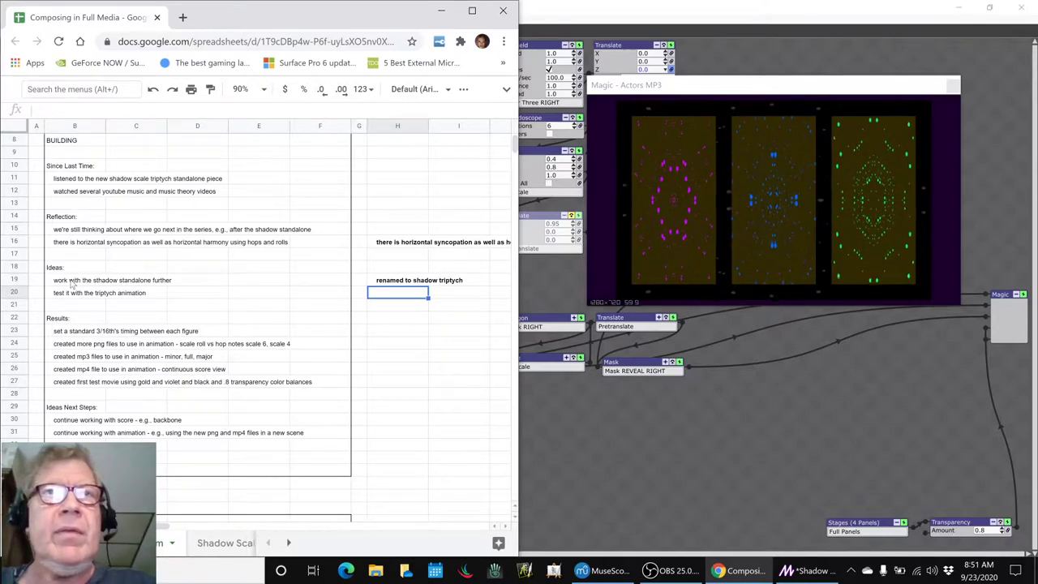
key(Return)
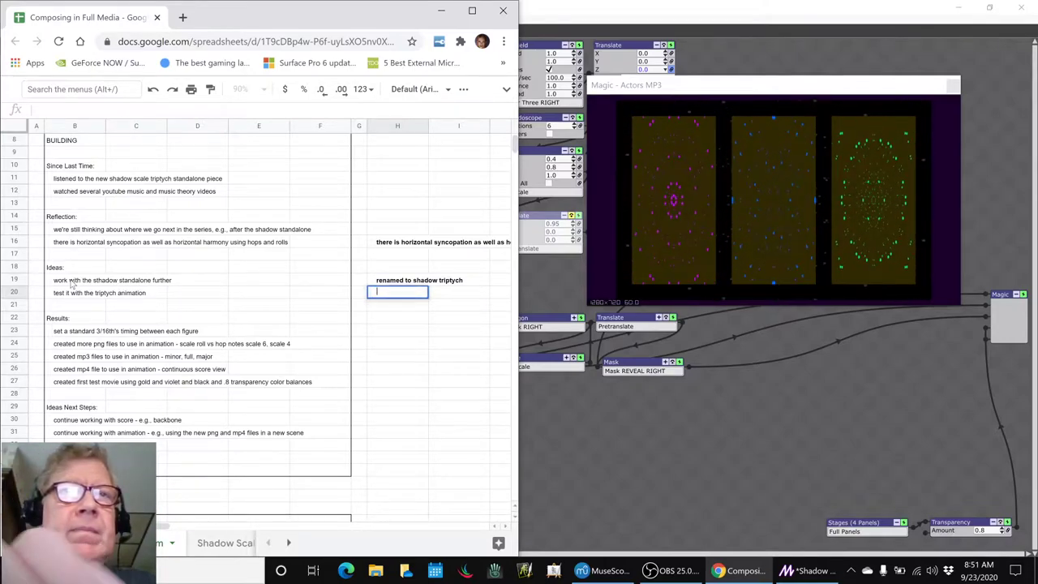
text(links to ex)
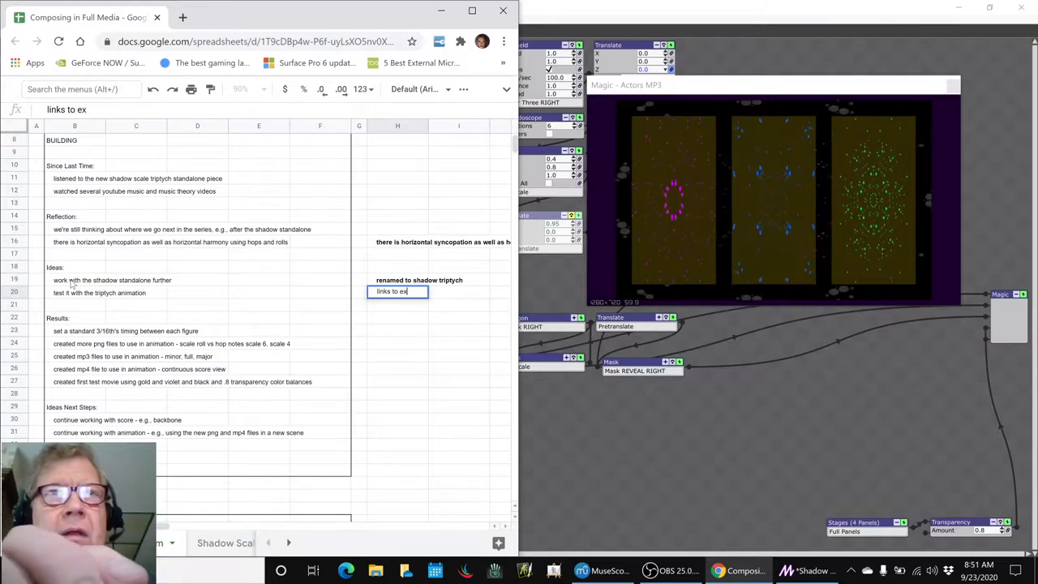
text(otic trip)
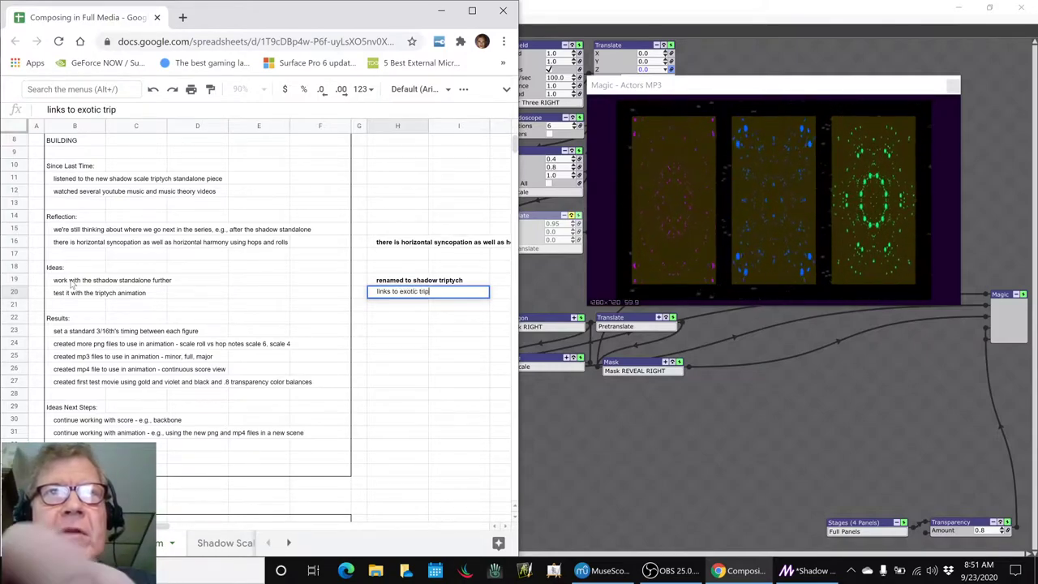
text(tych)
key(Return)
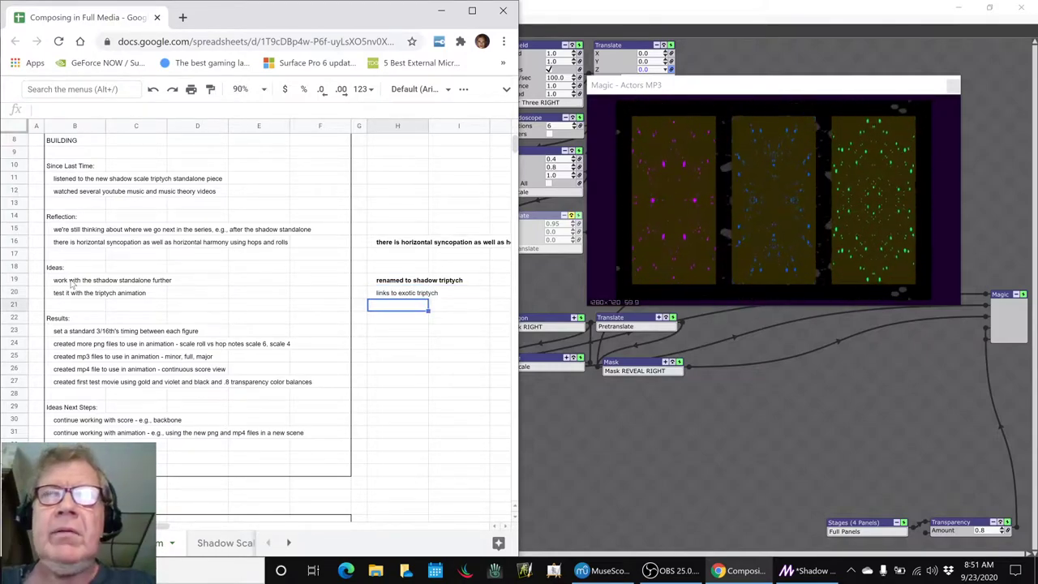
key(Up)
key(ctrl+b)
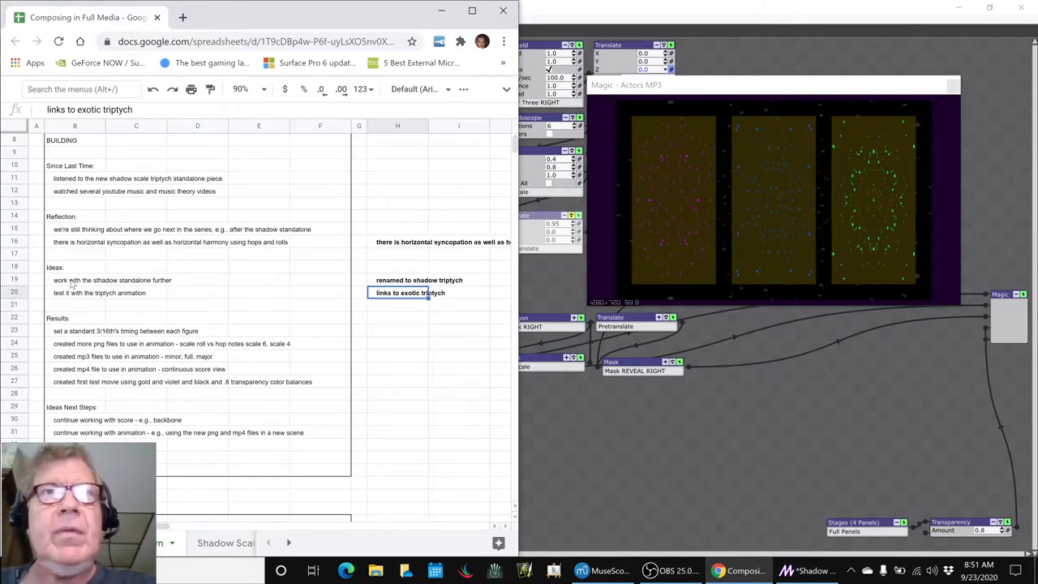
key(Down)
key(Left)
key(Left)
key(Left)
key(Left)
key(Left)
key(Left)
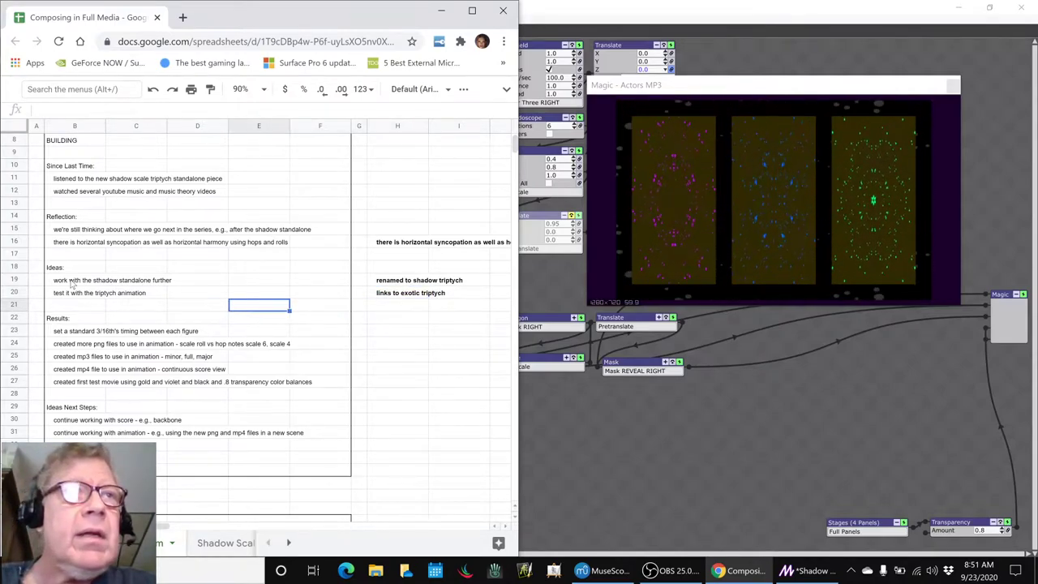
key(Down)
key(Down)
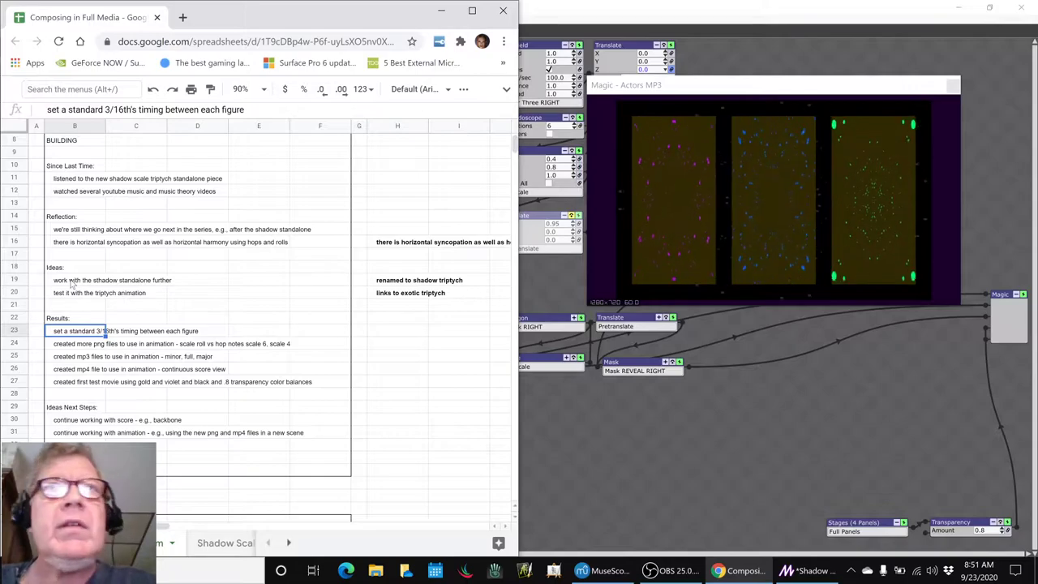
key(alt+Tab)
key(alt+Tab)
key(alt+Tab)
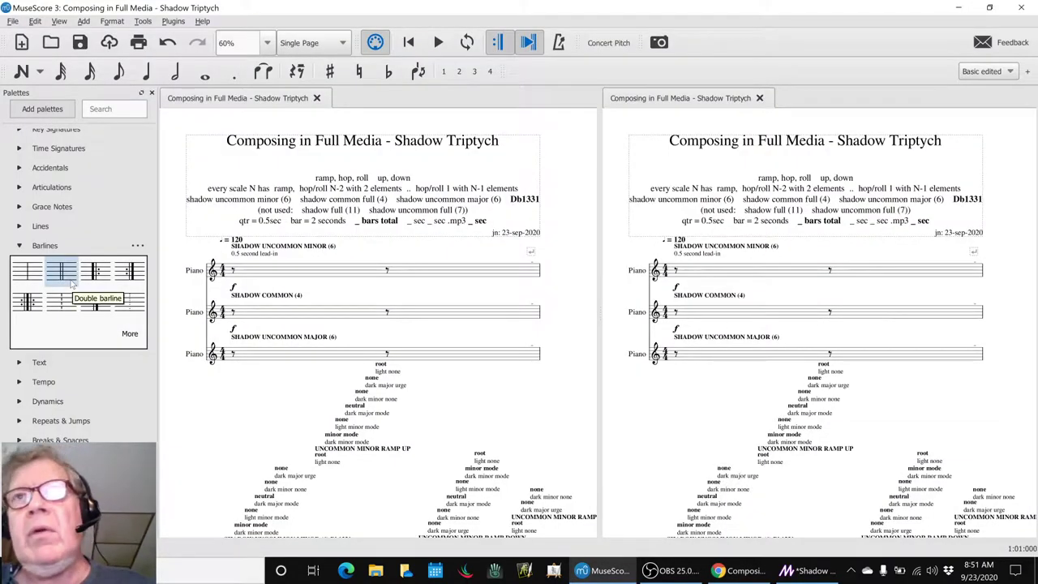
Scroll through the score's ramp, hop and roll passages, then return to the notes.
scroll(932, 389, down, 3)
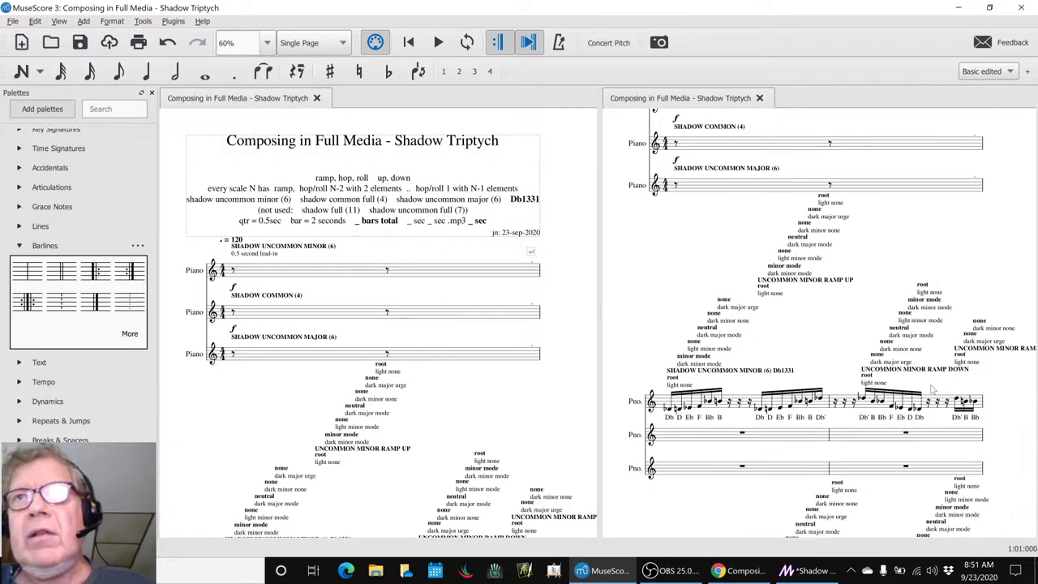
scroll(934, 390, down, 3)
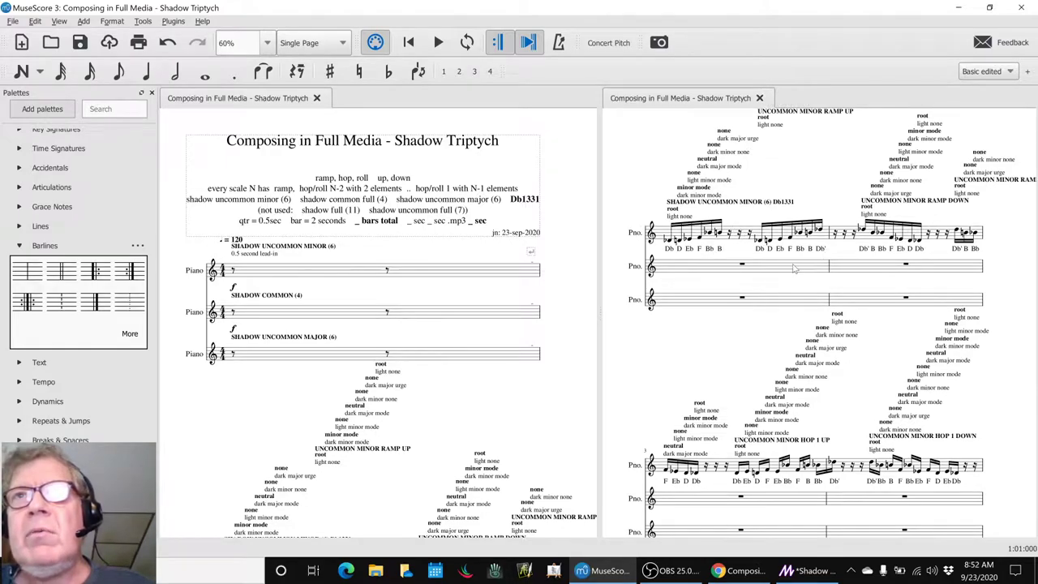
scroll(795, 267, down, 7)
scroll(795, 267, down, 10)
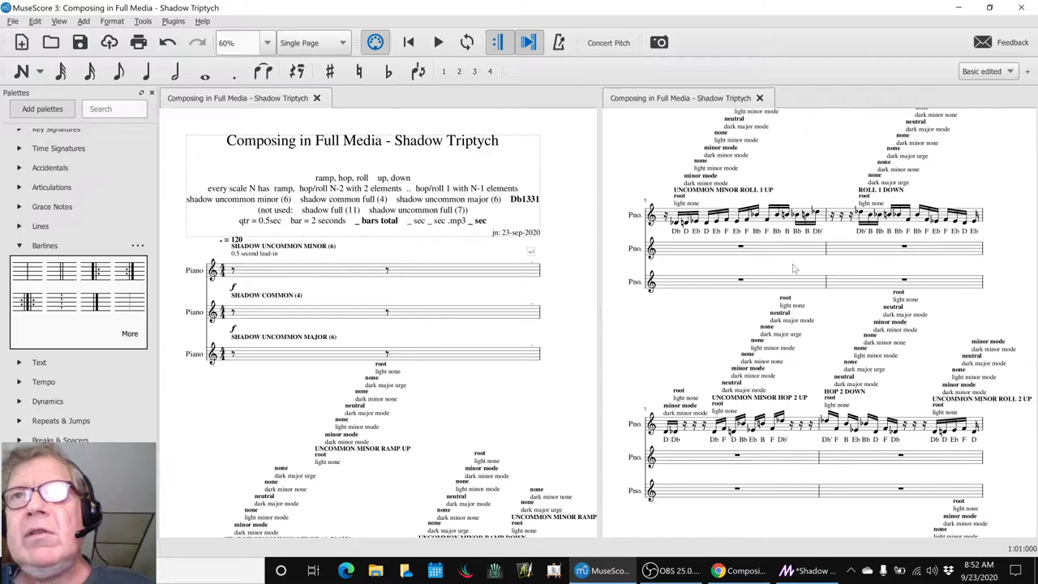
scroll(795, 269, down, 5)
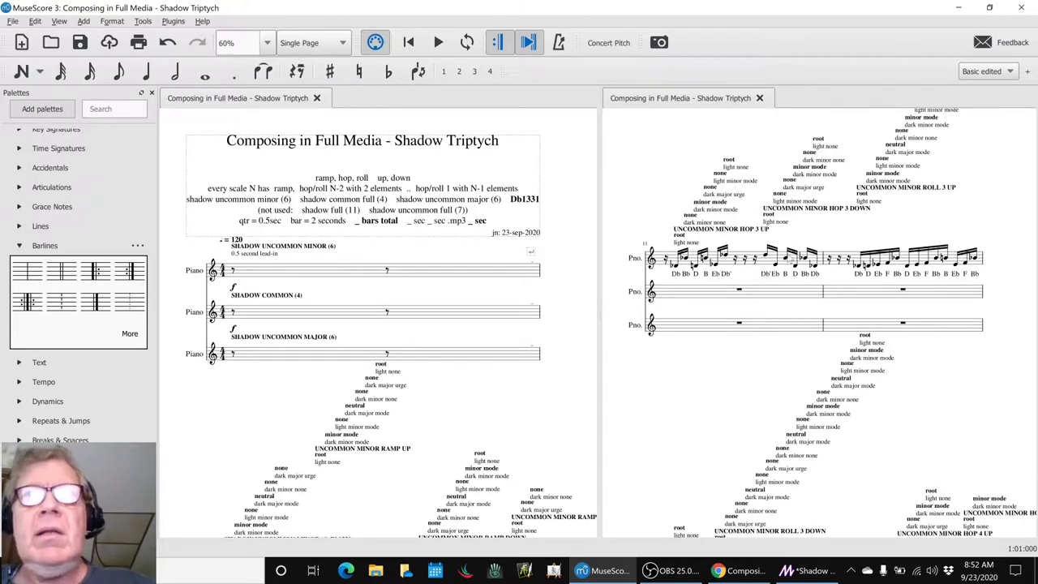
key(alt+Tab)
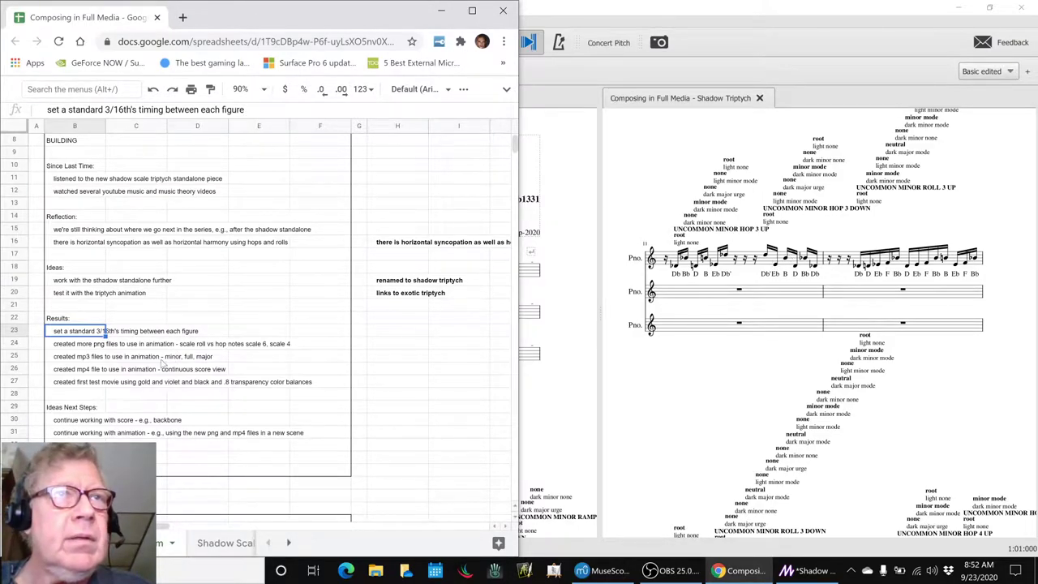
Review the Results entries for the mp4 and png files, then open File Explorer.
click(91, 371)
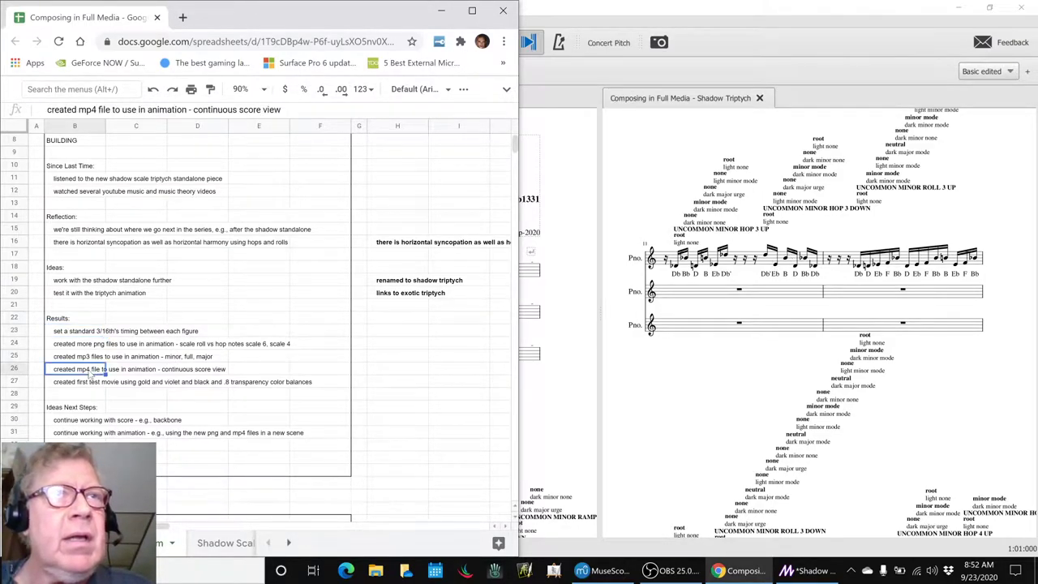
click(93, 344)
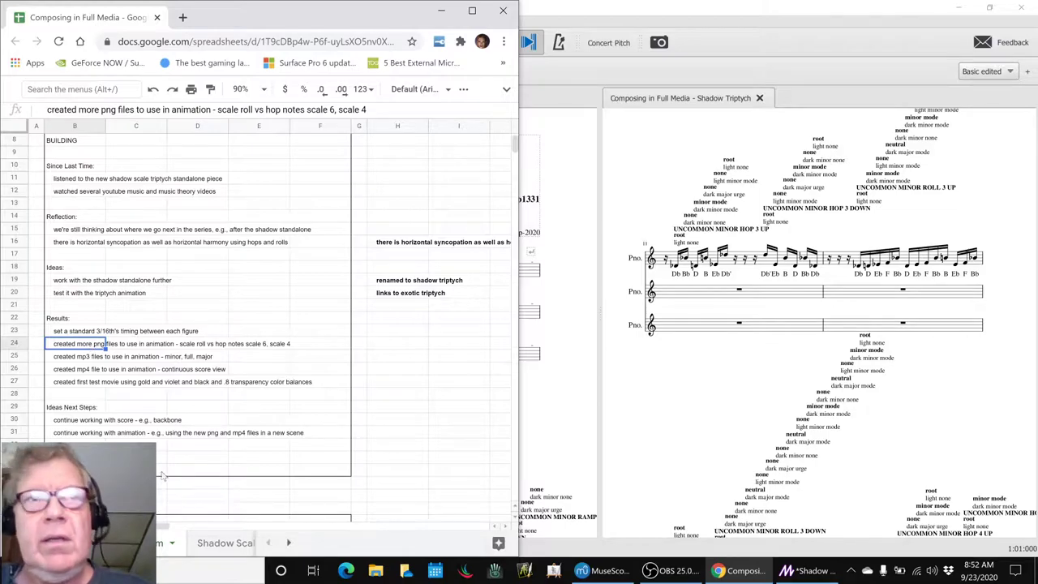
click(377, 570)
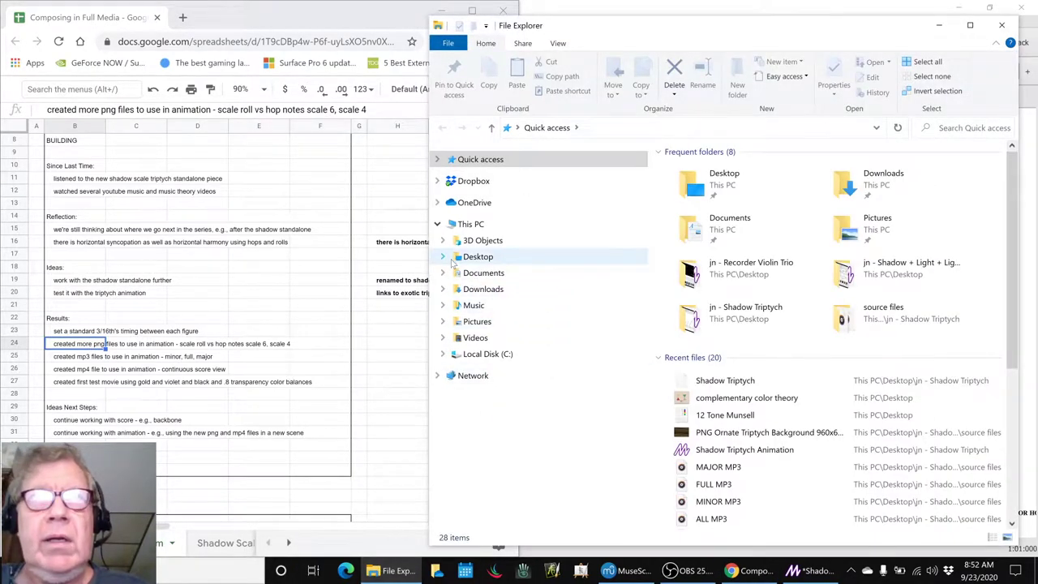
Browse Desktop > Shadow Triptych > source files and open the Scale Roll VS Hop Notes chart PNG.
click(442, 257)
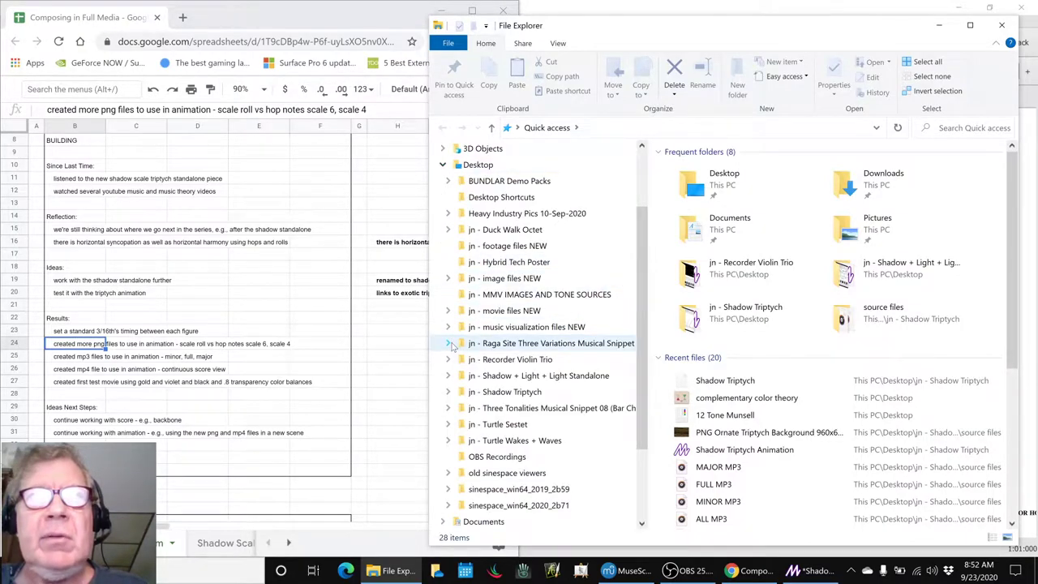
click(448, 391)
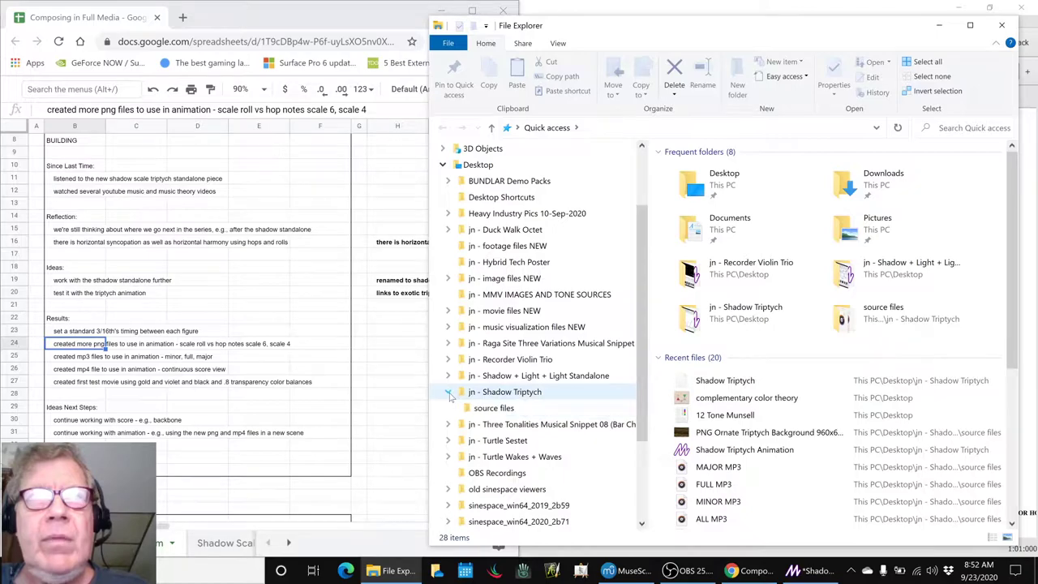
click(479, 408)
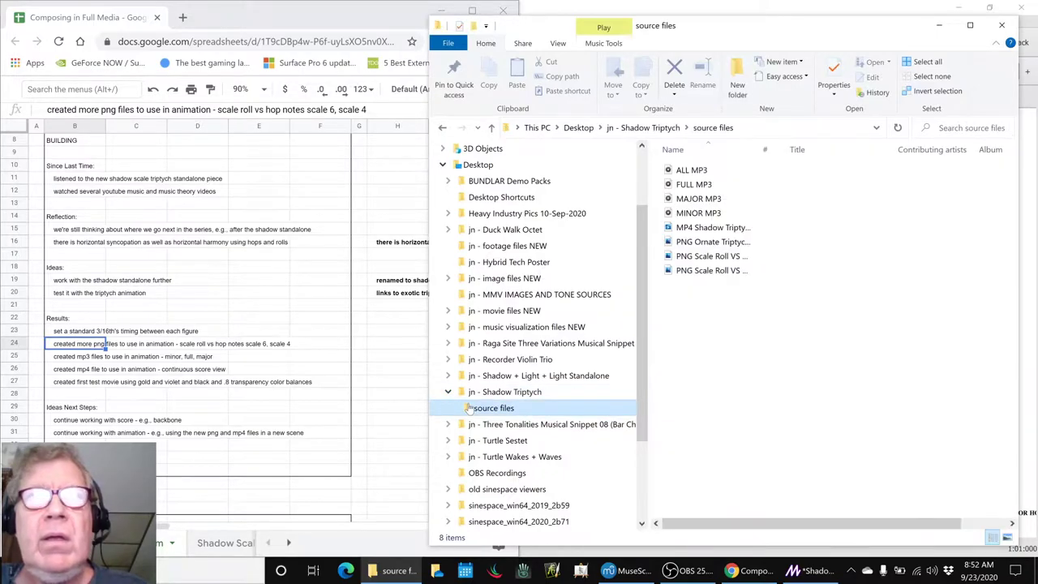
double_click(735, 255)
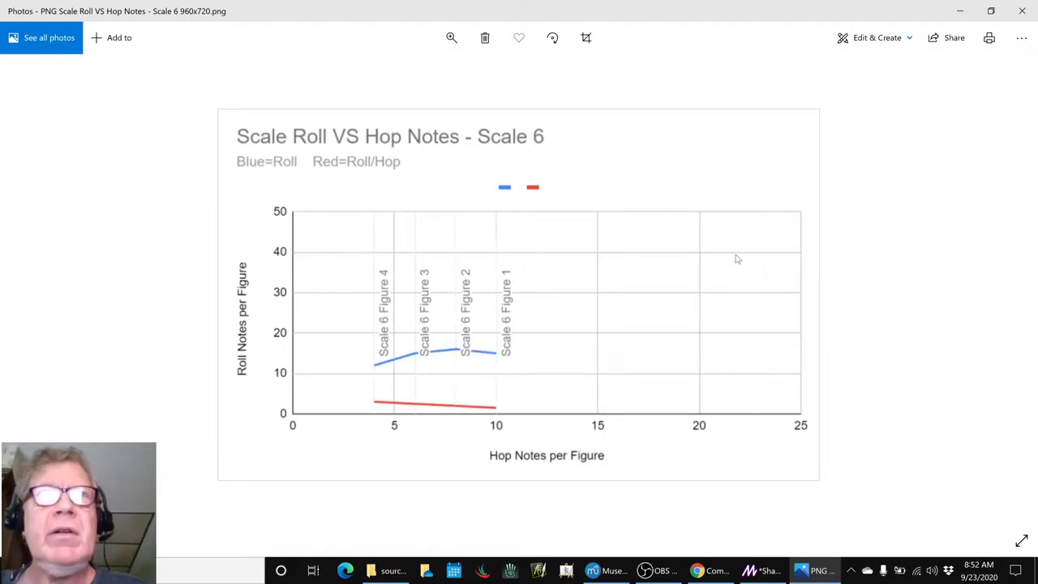
Close the Scale 6 chart, play the Shadow Triptych MP4, then close the source files folder.
click(1013, 13)
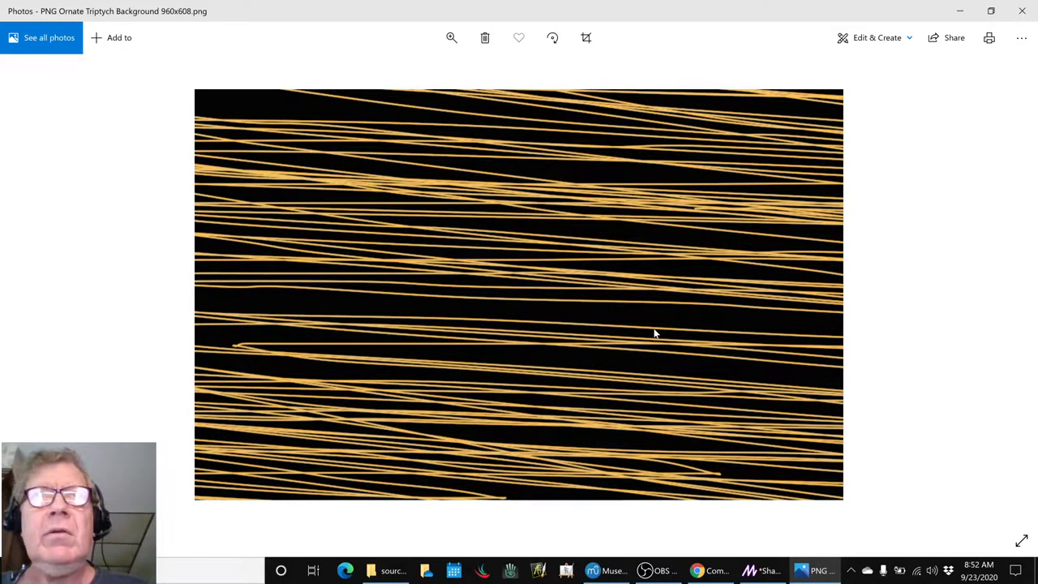
key(Left)
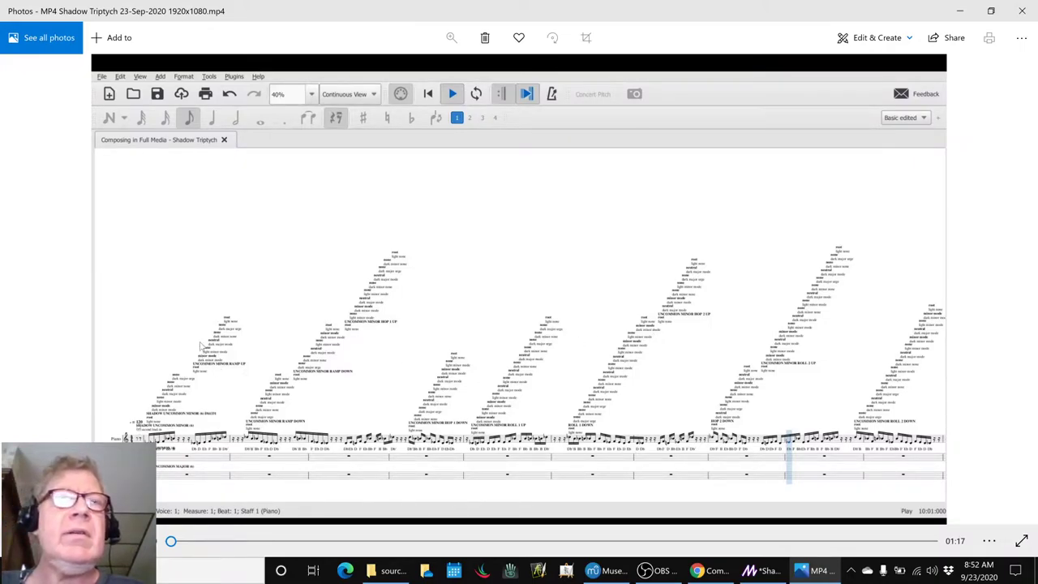
key(space)
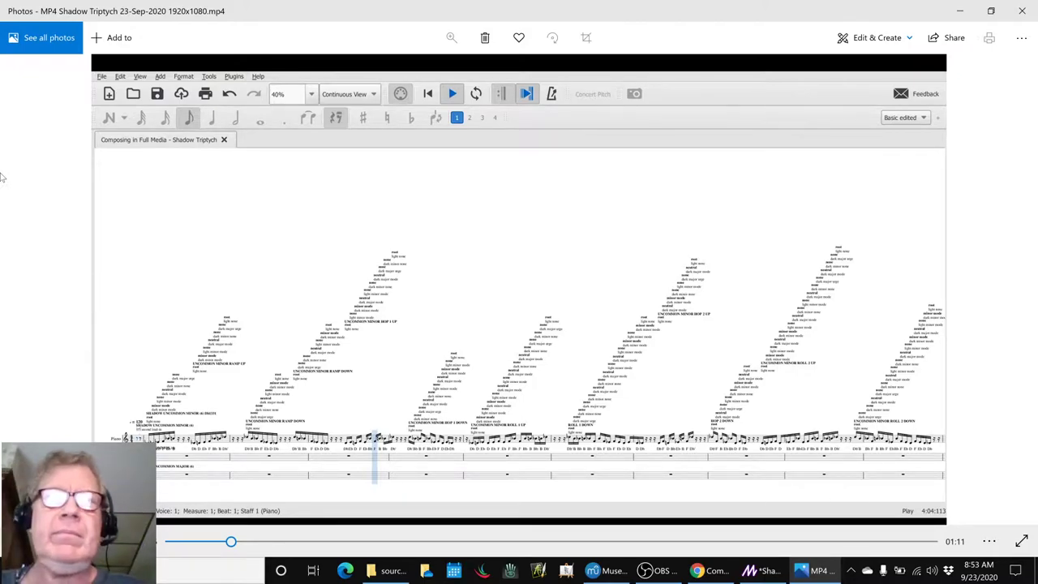
key(alt+Tab)
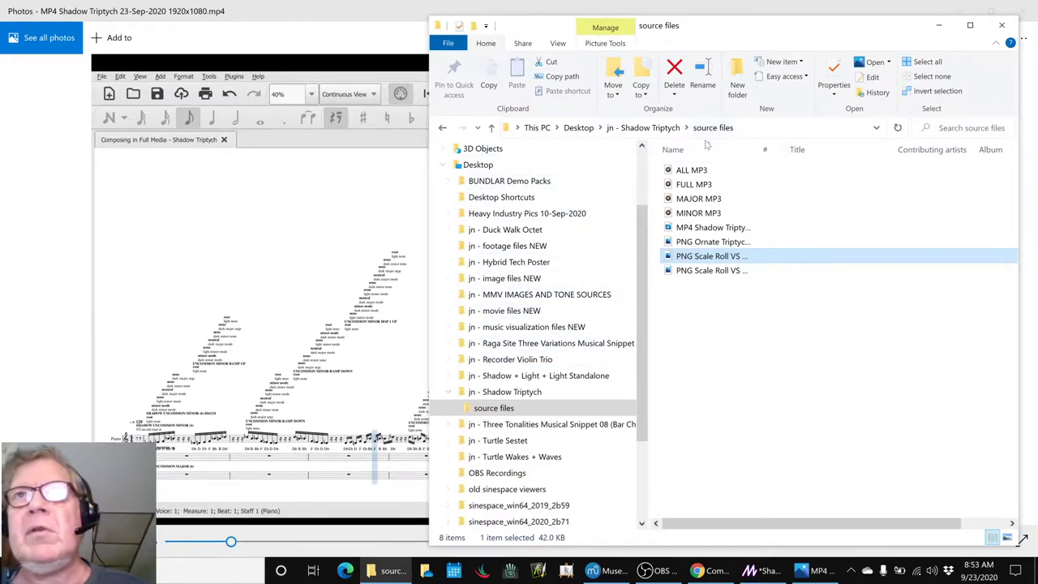
click(1003, 25)
Bring up the Magic editor, preview the Actors MIC scene, then return to Actors MP3.
key(alt+Tab)
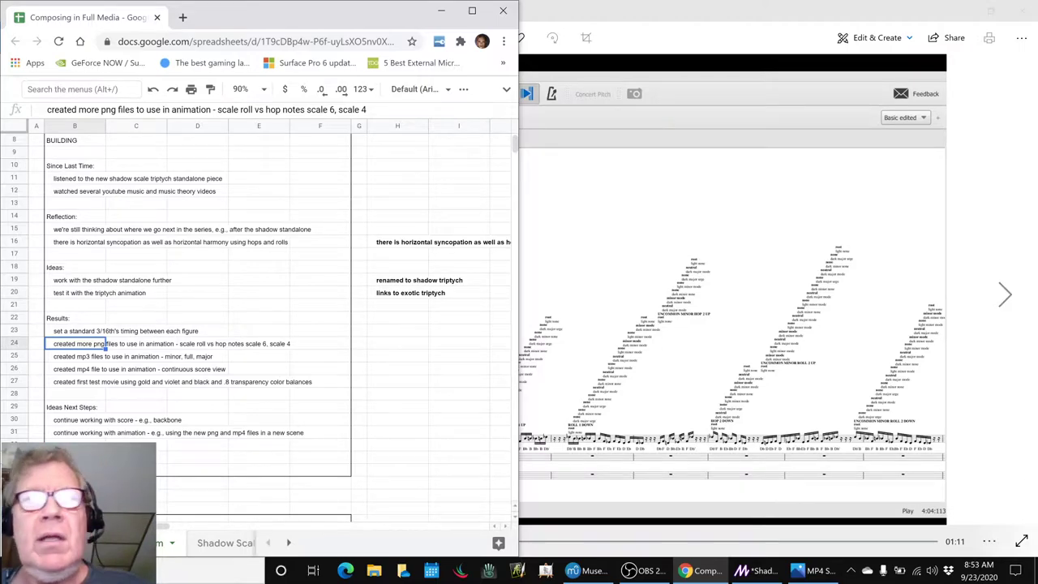
click(752, 573)
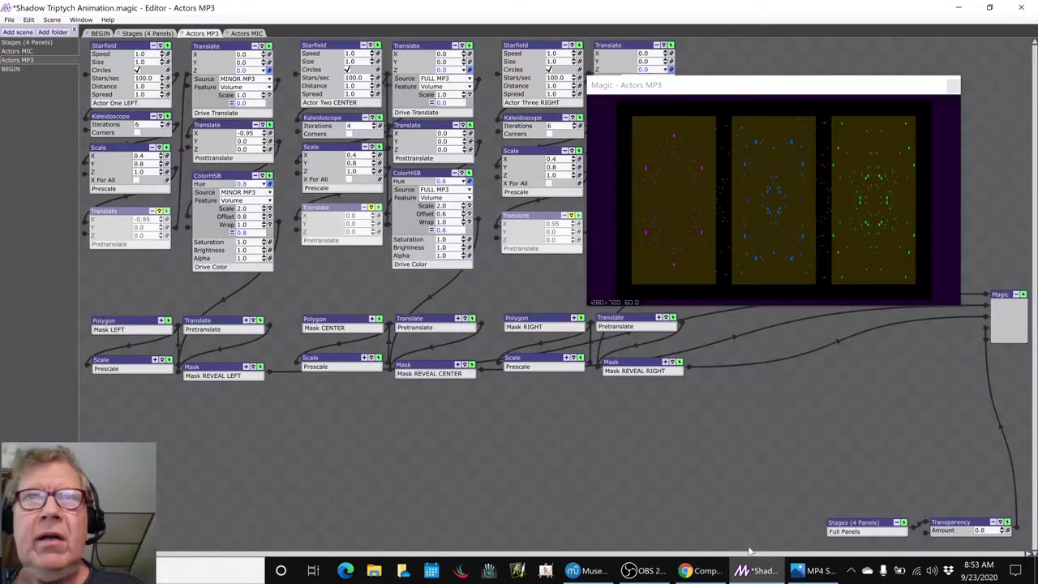
click(245, 33)
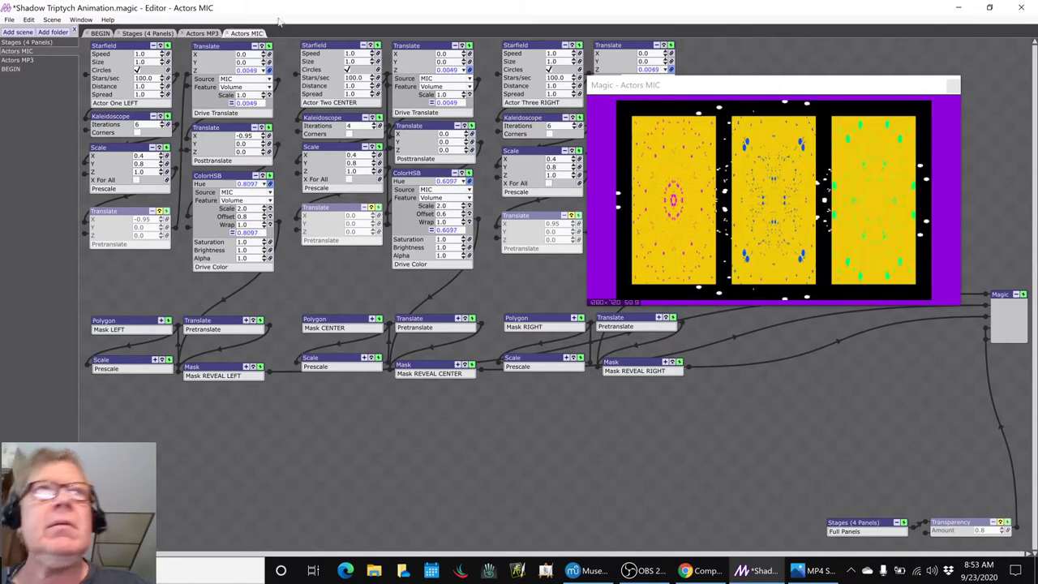
click(204, 34)
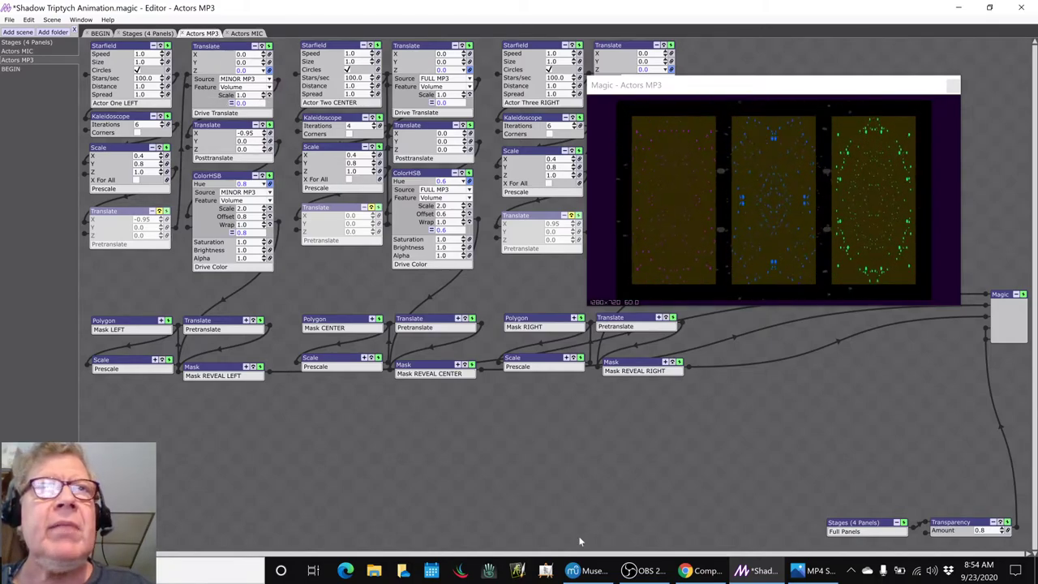
Show the top of the Shadow Triptych score and select measure 1 of all three staves.
click(587, 570)
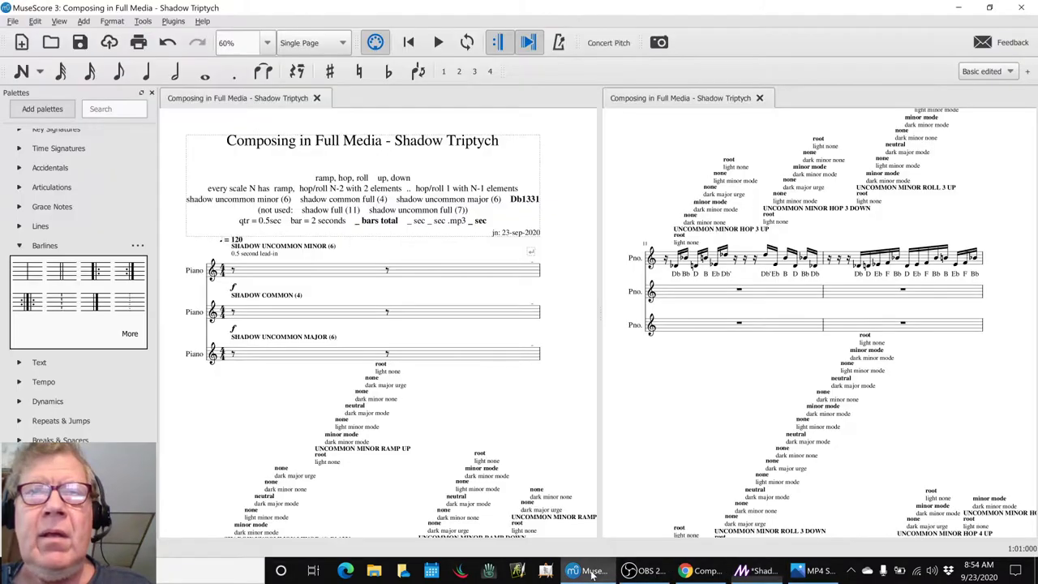
scroll(695, 312, up, 3)
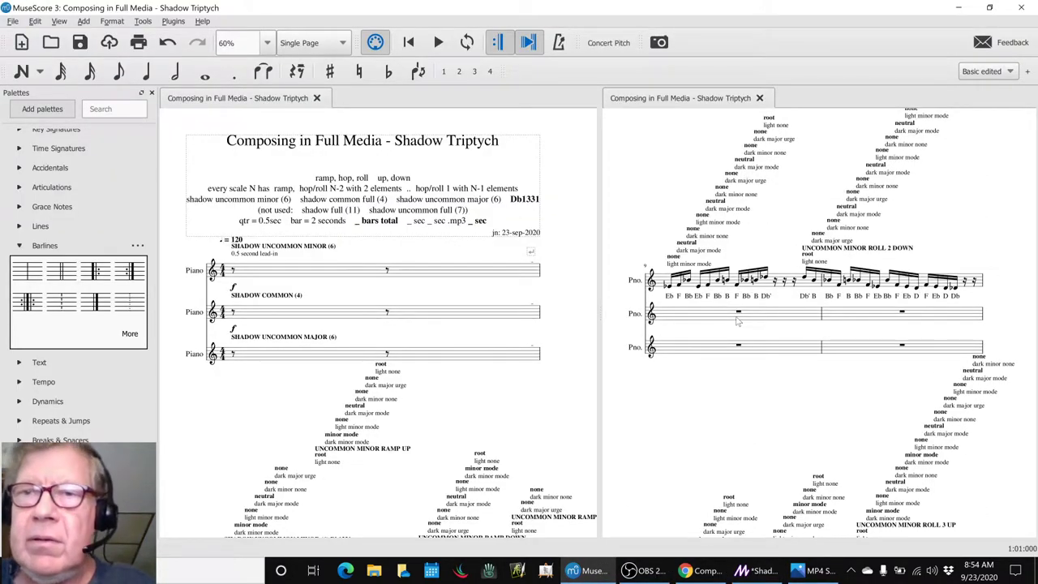
scroll(738, 321, up, 5)
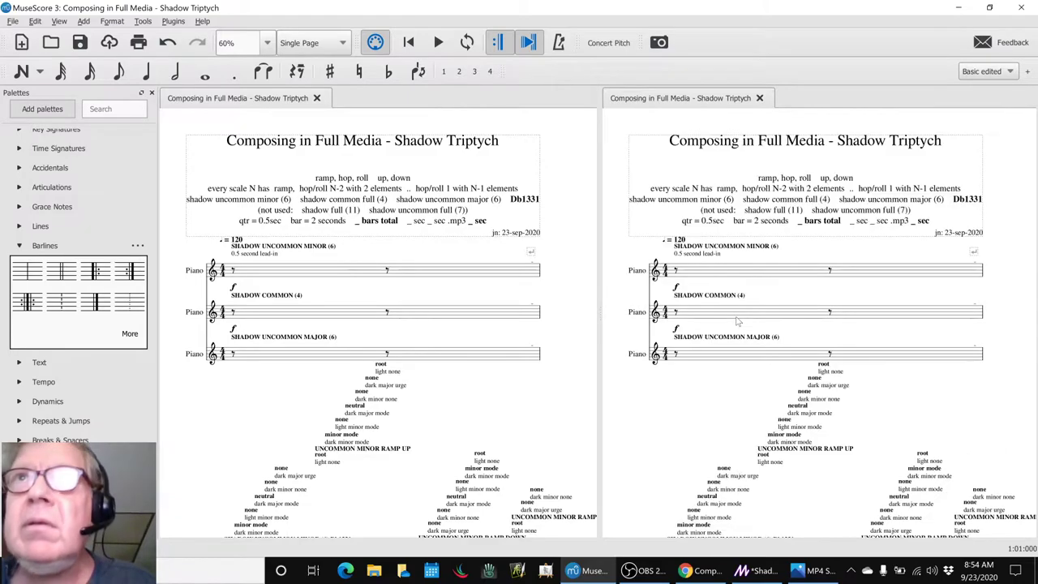
click(745, 274)
click(740, 313)
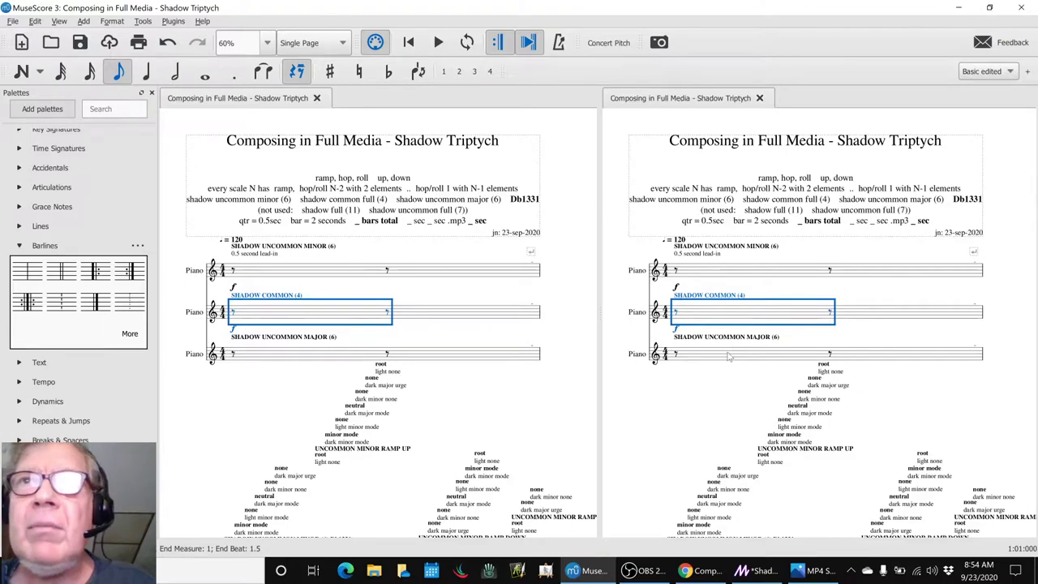
click(730, 352)
Scroll down through the uncommon major sections, clear the selection, and return to the video.
scroll(731, 355, down, 3)
scroll(729, 354, down, 5)
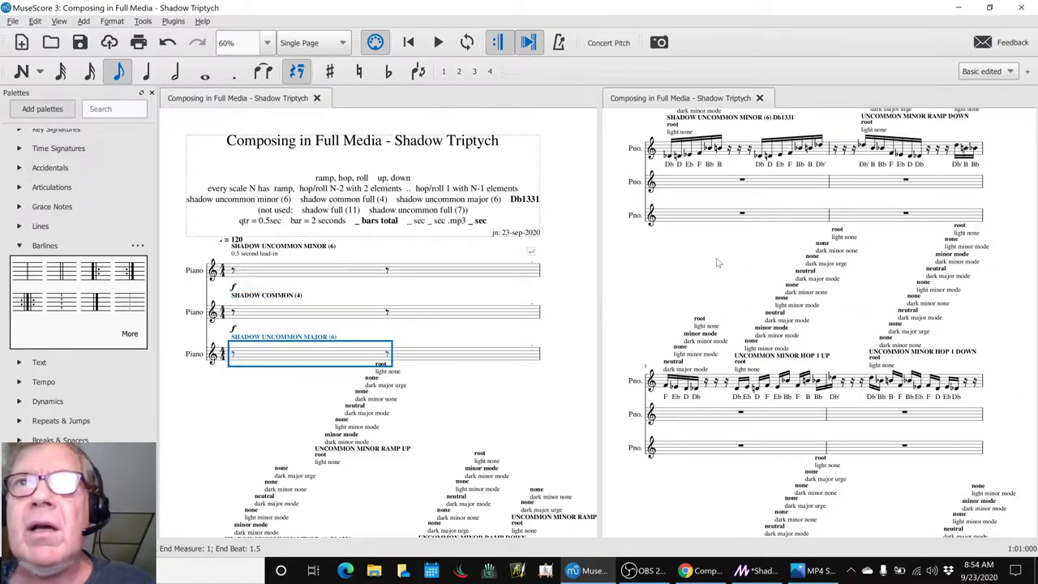
scroll(717, 262, down, 10)
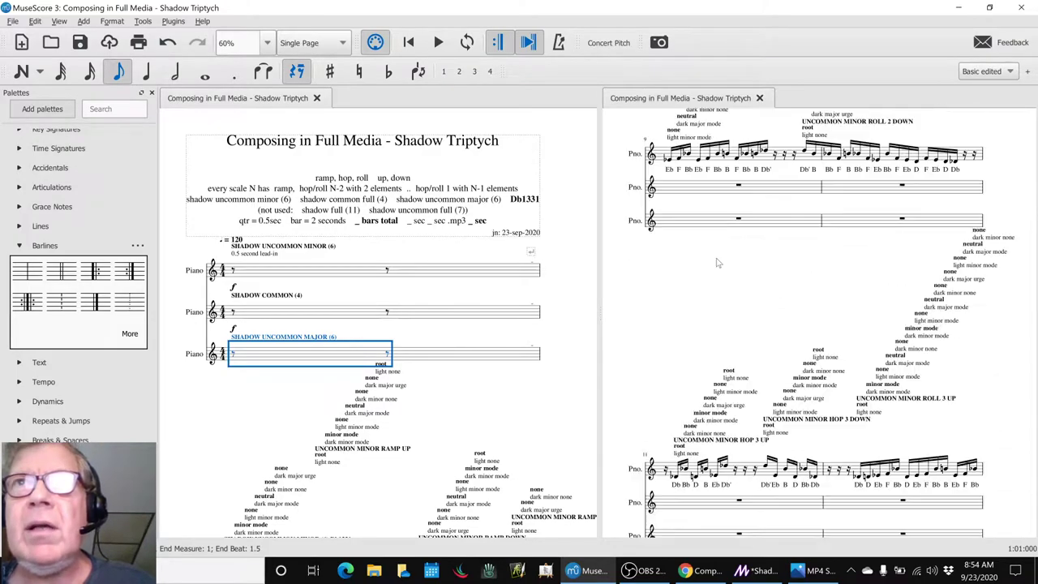
scroll(717, 262, down, 20)
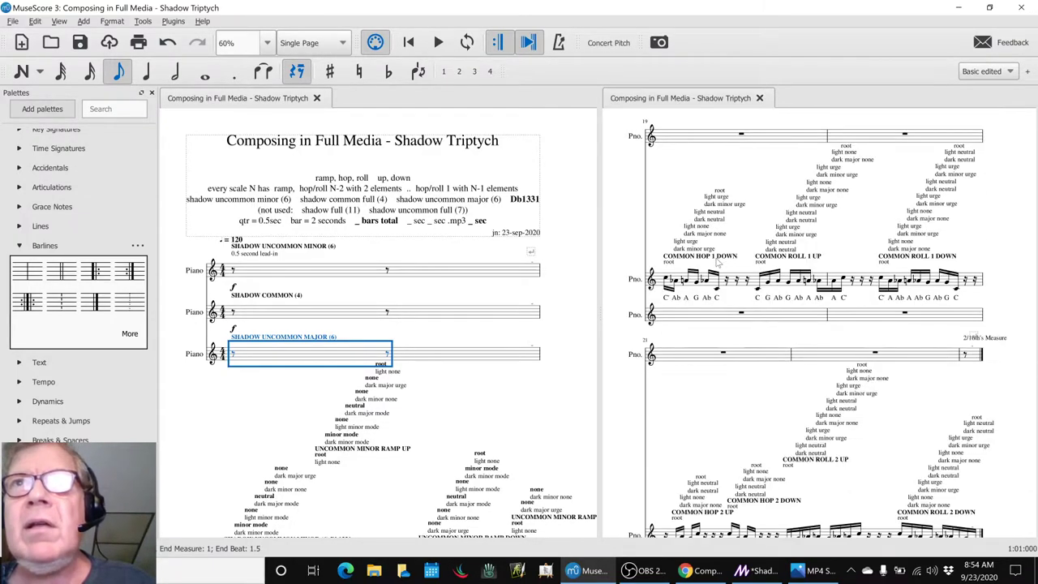
scroll(722, 280, down, 5)
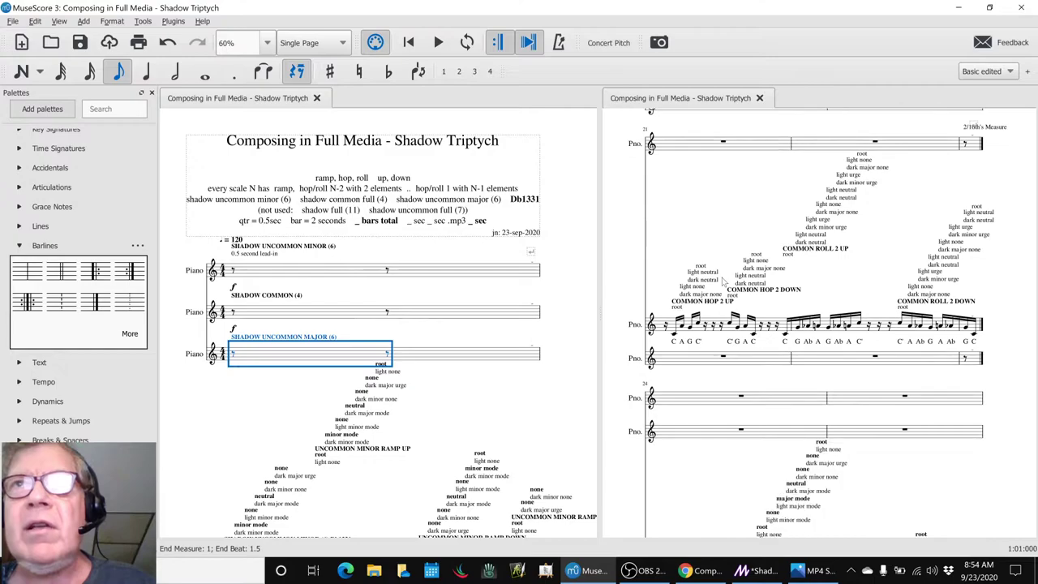
scroll(721, 280, down, 10)
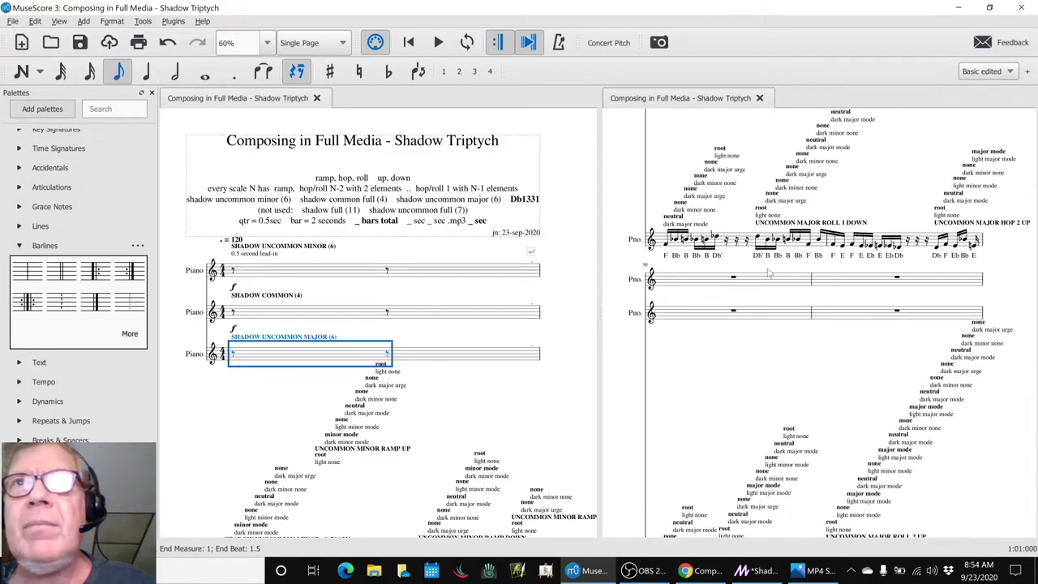
click(728, 367)
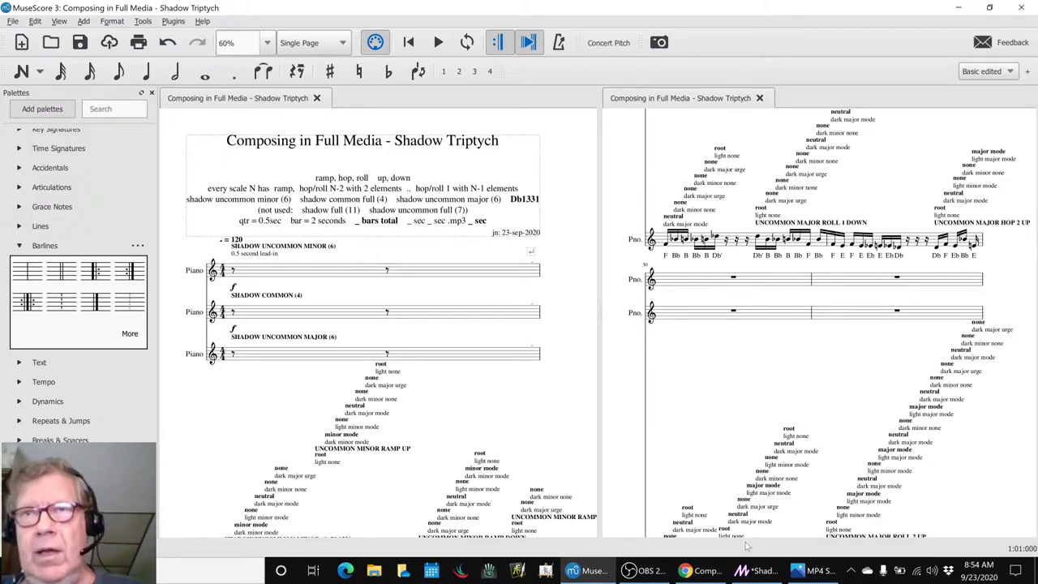
click(809, 572)
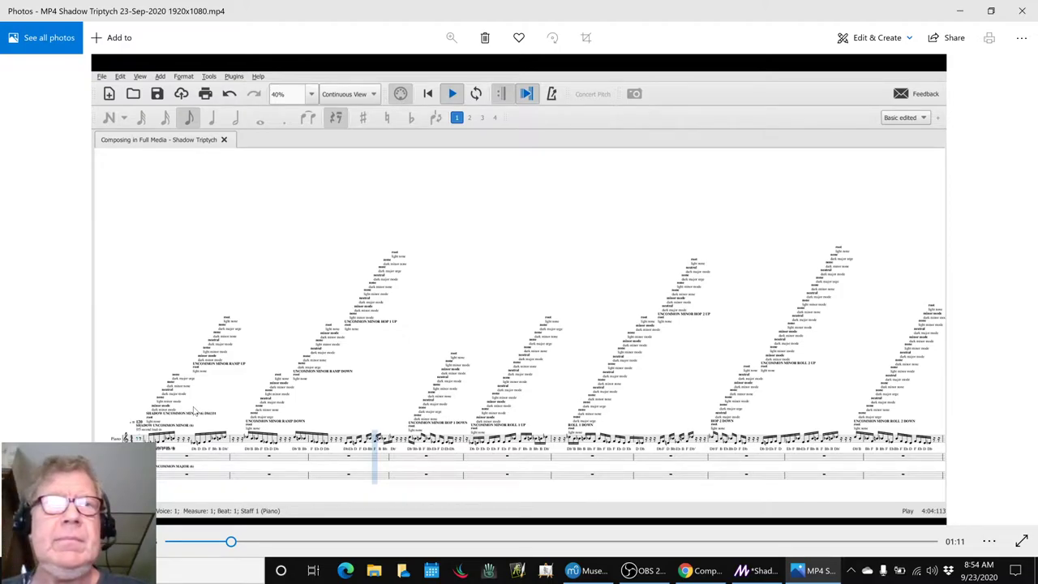
Resume the Shadow Triptych video, then switch to the Magic Actors MP3 editor.
click(515, 314)
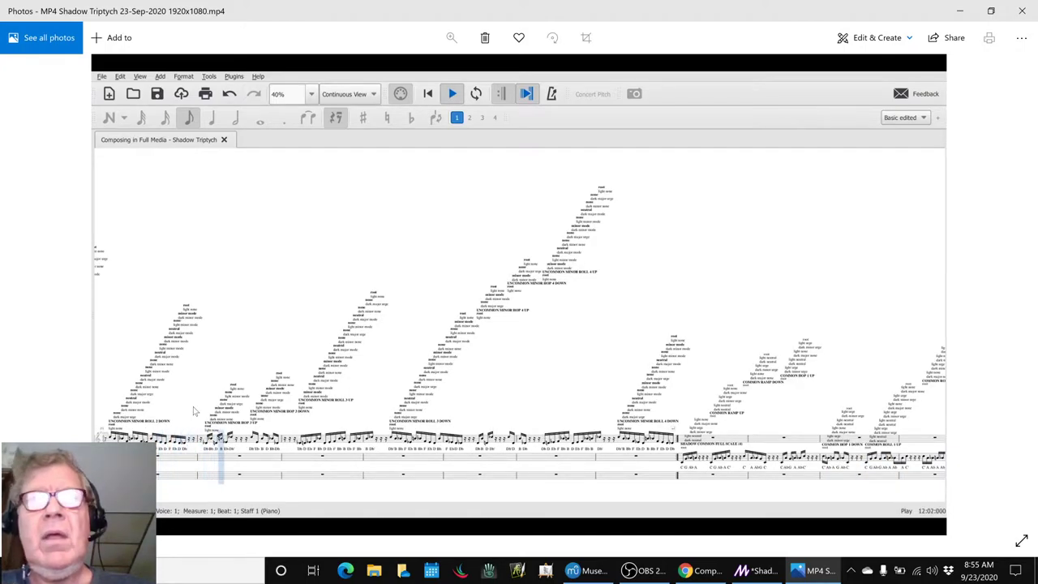
key(alt+Tab)
key(alt+Tab)
key(alt+Tab)
key(alt+Tab)
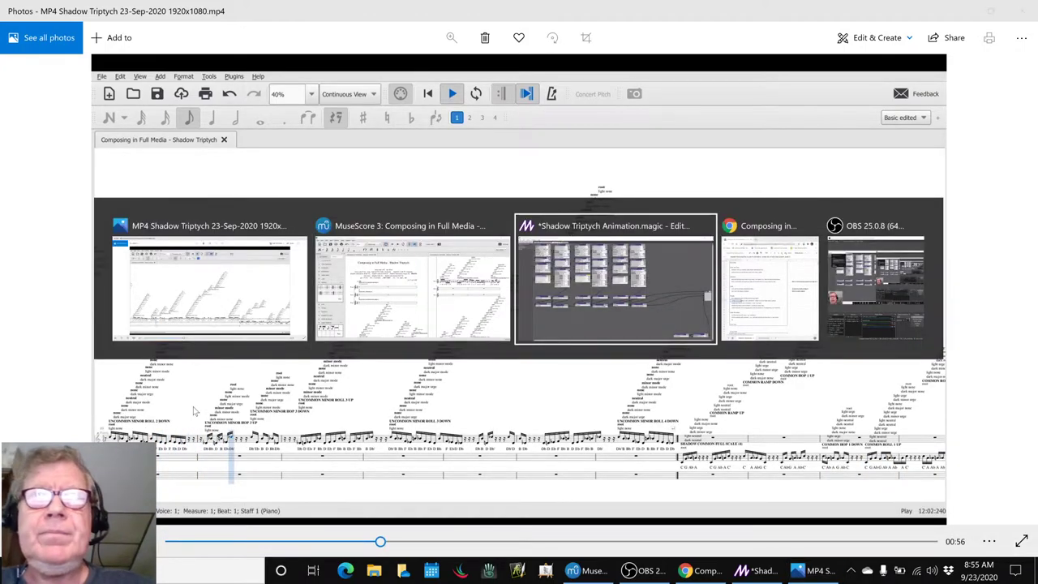
key(alt+Tab)
key(alt+Tab)
key(alt+Tab)
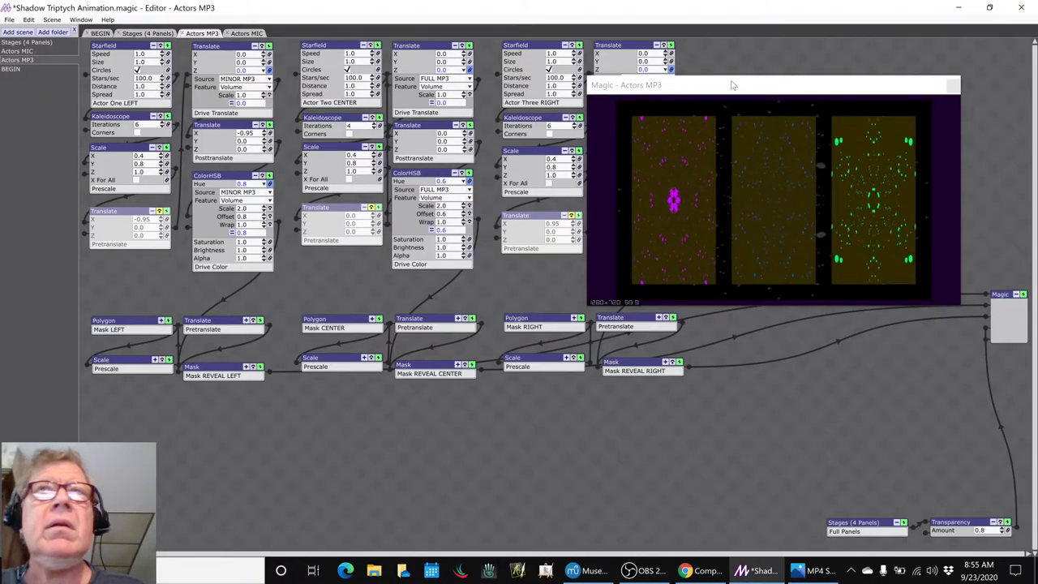
click(612, 83)
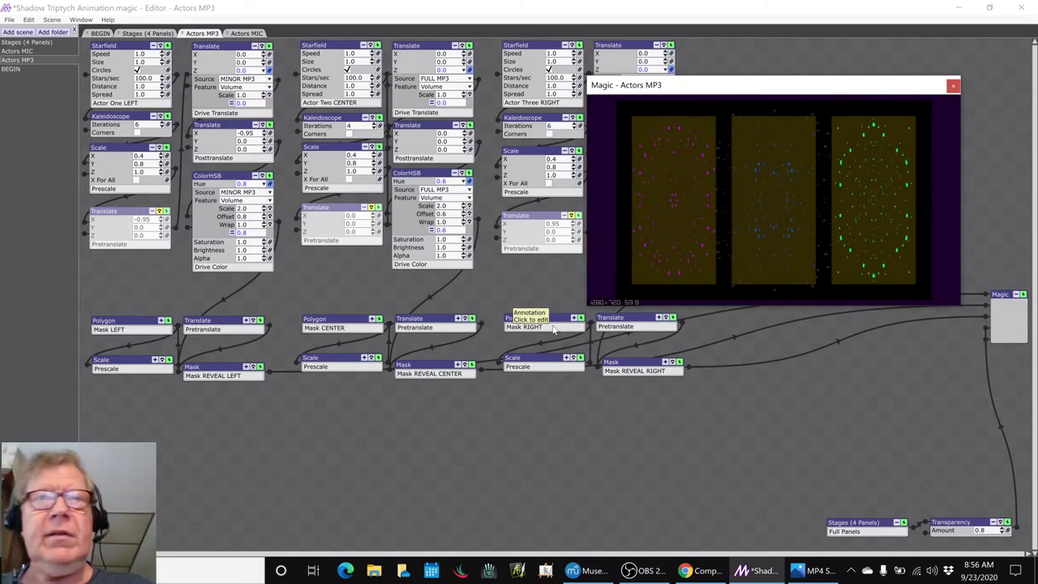
Back in the notes spreadsheet, select the score and animation next-step notes in B30 and B31.
key(alt+Tab)
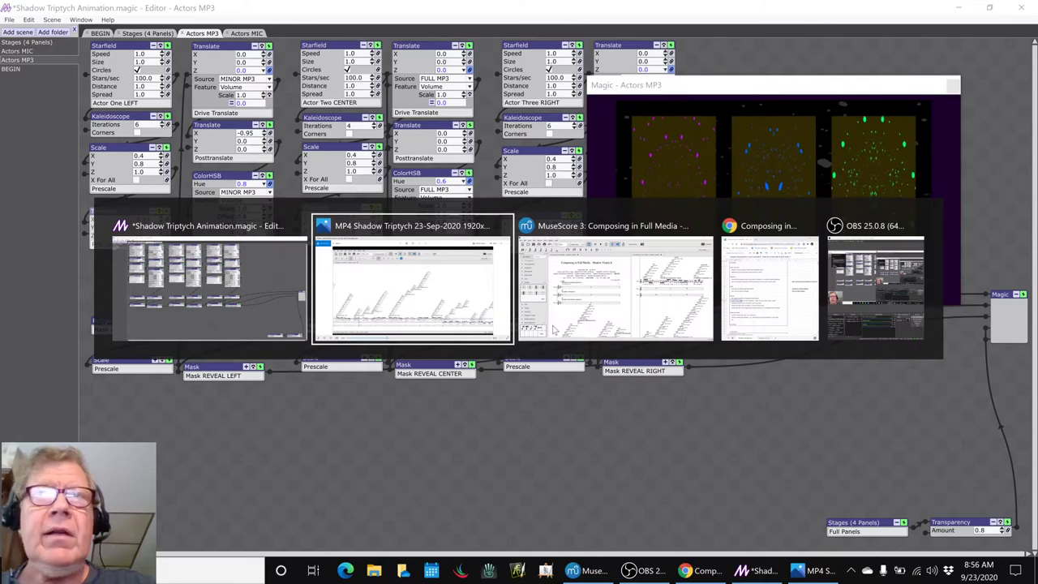
key(alt+Tab)
key(alt+Tab)
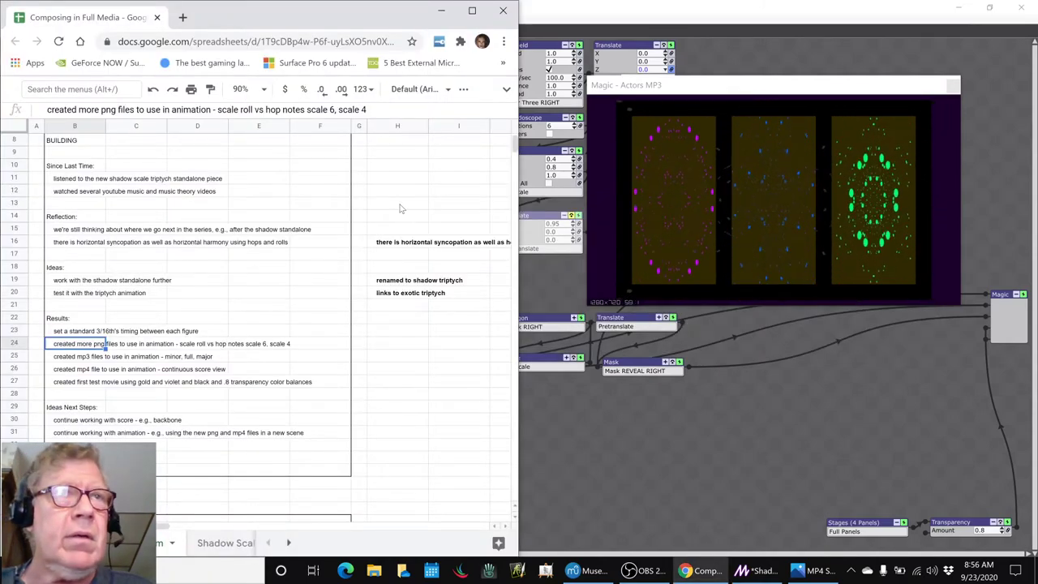
scroll(135, 401, down, 5)
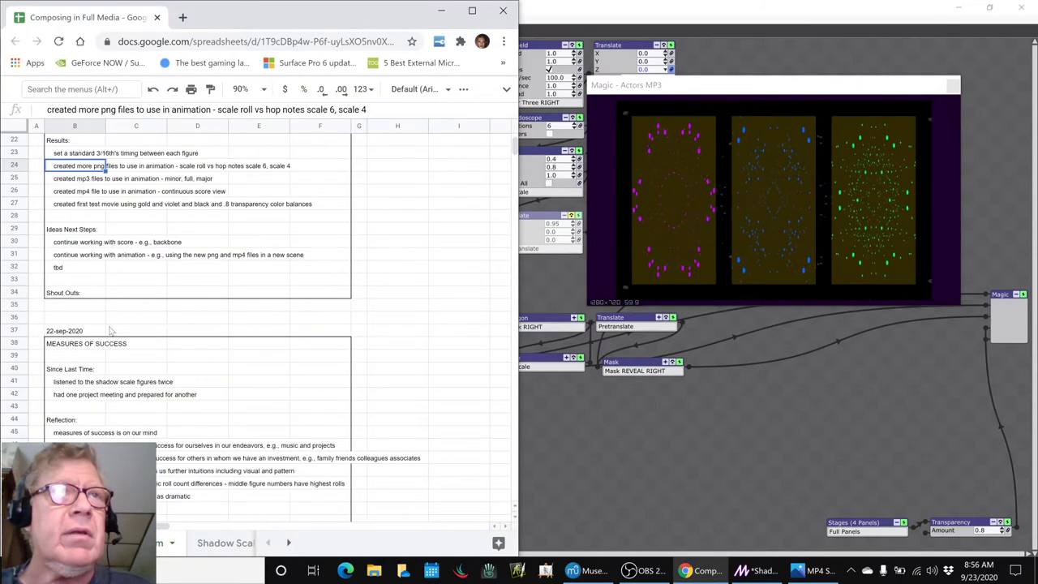
click(93, 244)
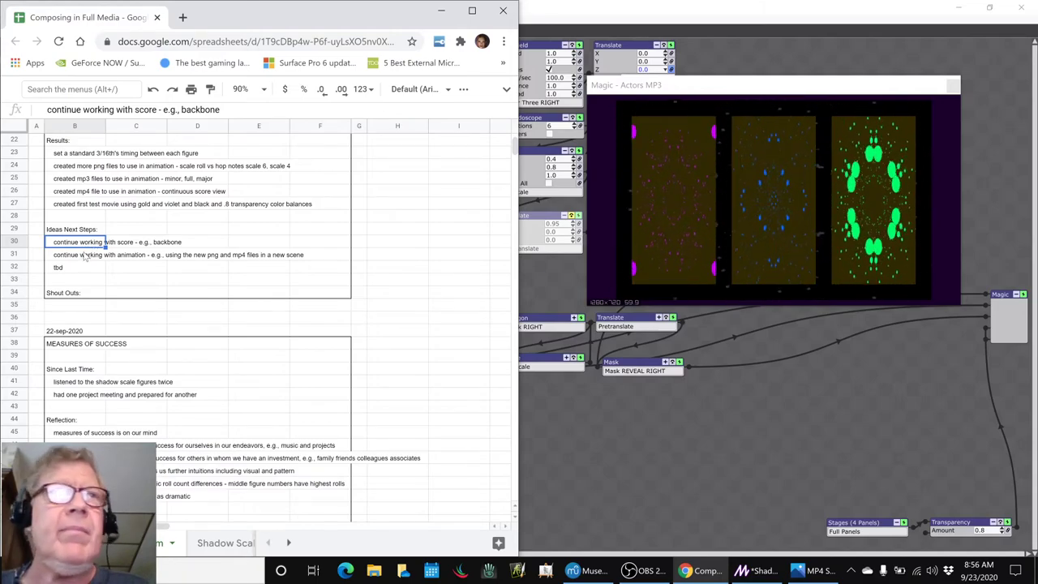
click(85, 257)
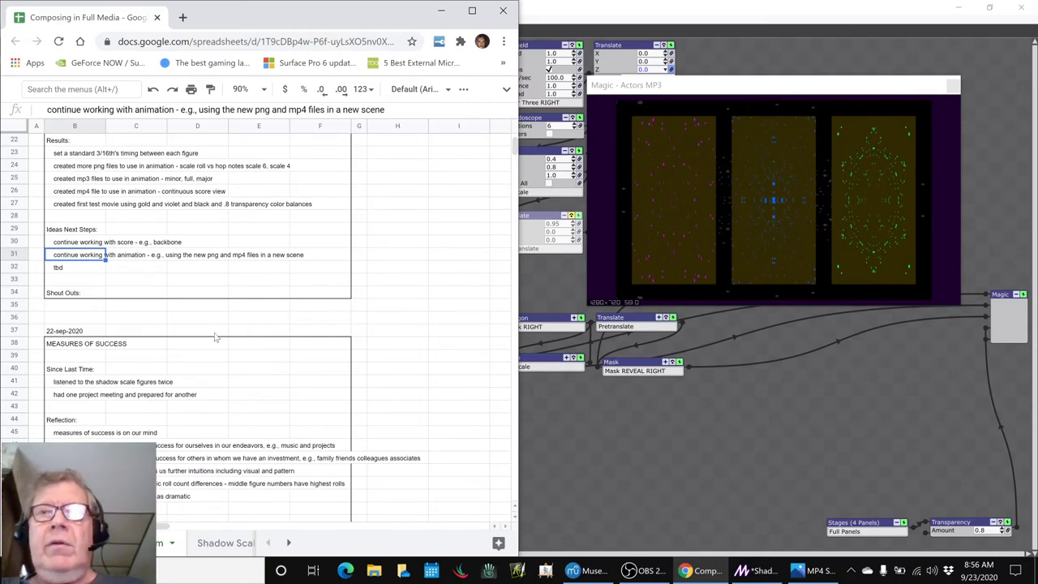
Bring OBS Studio forward, showing the stream 'Composing in Full Media Part 28 - BUILDING'.
click(659, 572)
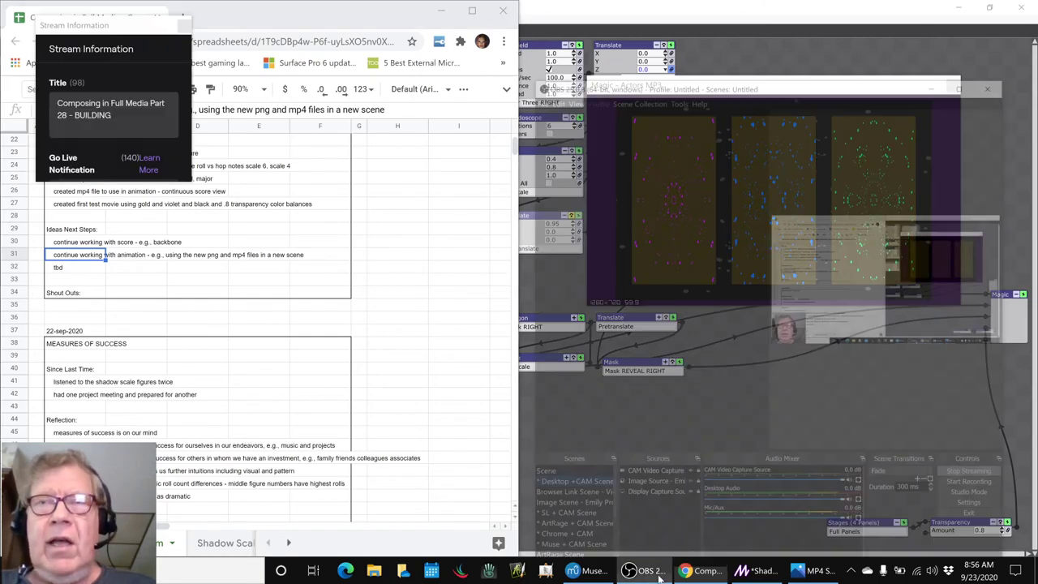